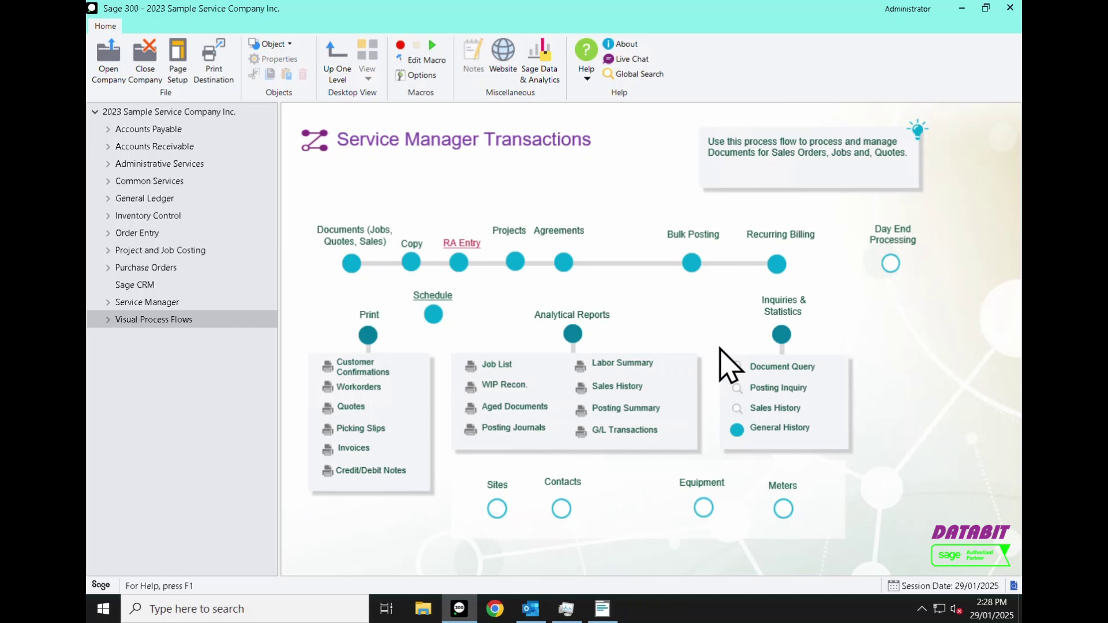
- Start a new customer return authorization from RA Entry for site 1101, Bargain Mart - Los Angeles
left_click(459, 267)
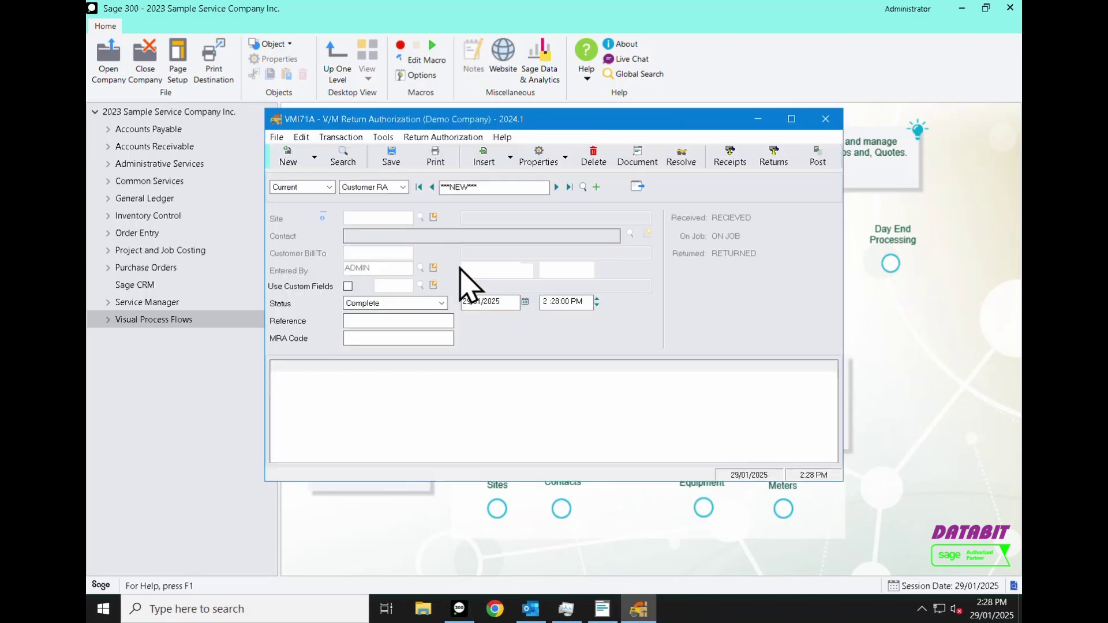
left_click_drag(553, 119, 645, 68)
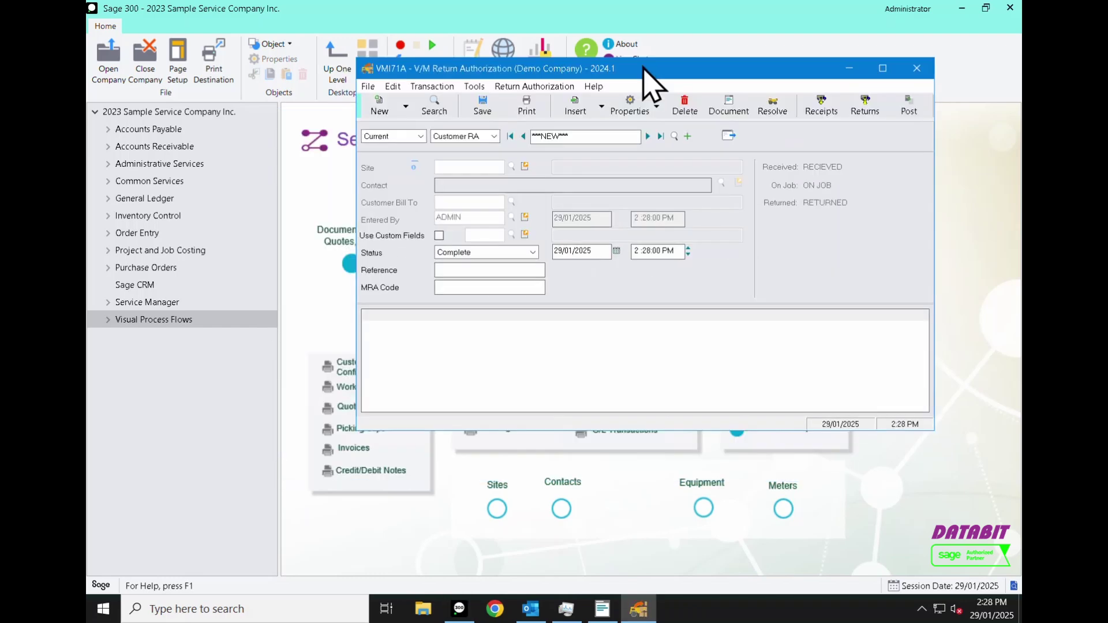
left_click(511, 166)
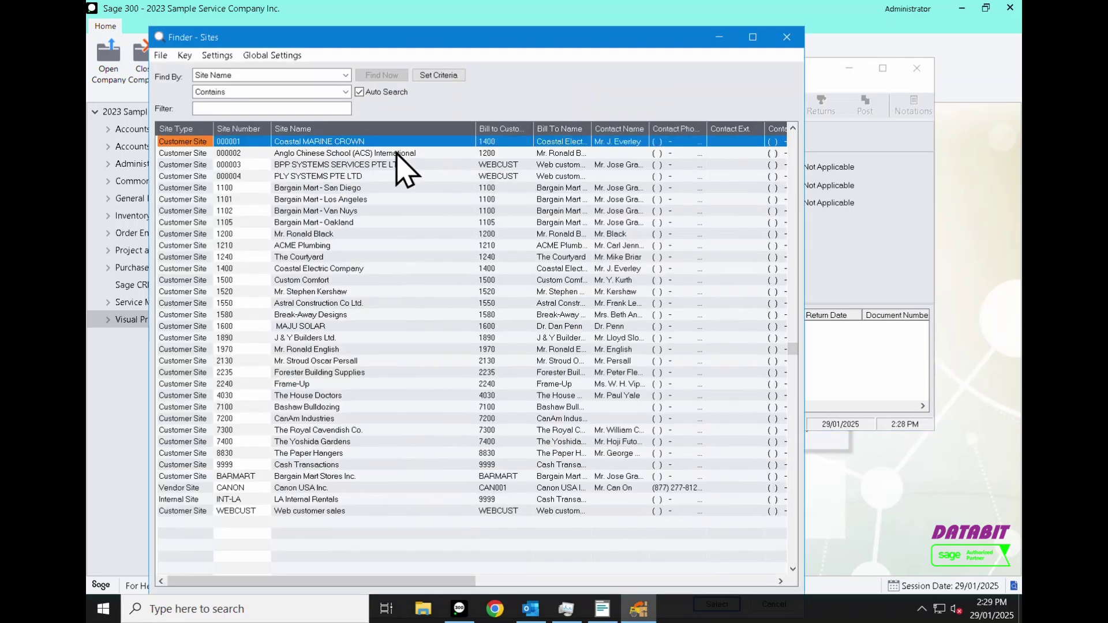
left_click(218, 199)
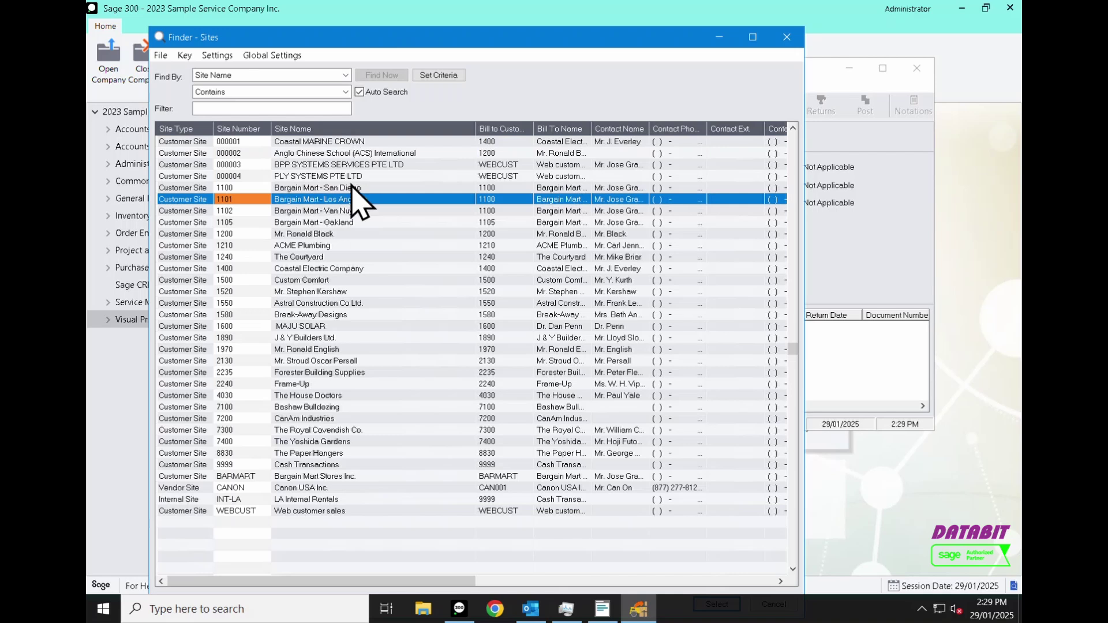
double_click(309, 199)
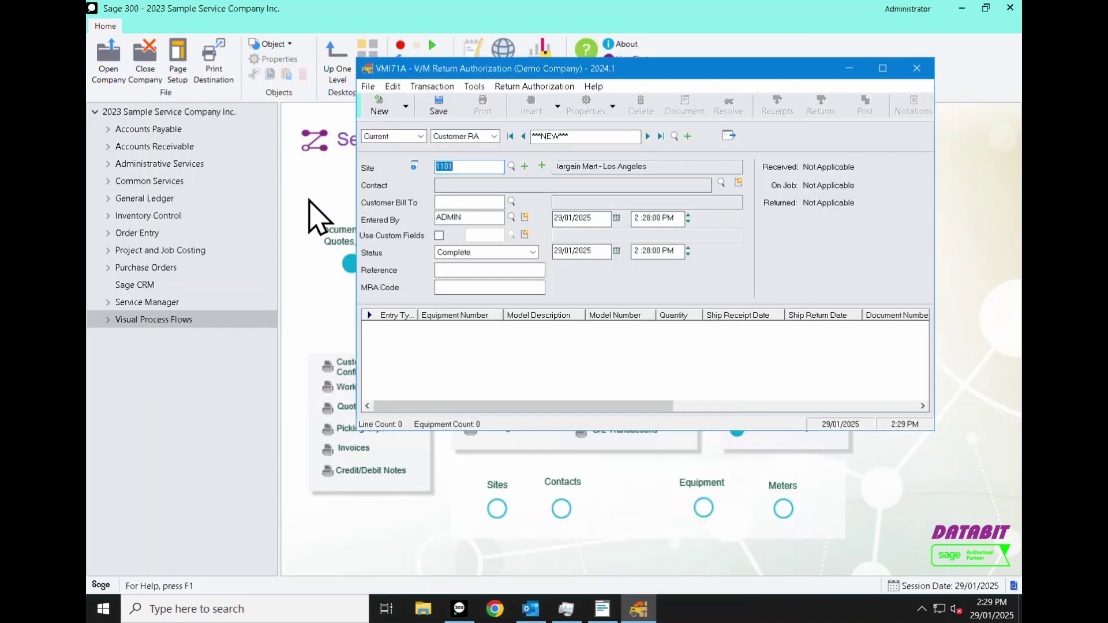
- Insert an equipment line on the return authorization with the entry type Existing
left_click(534, 109)
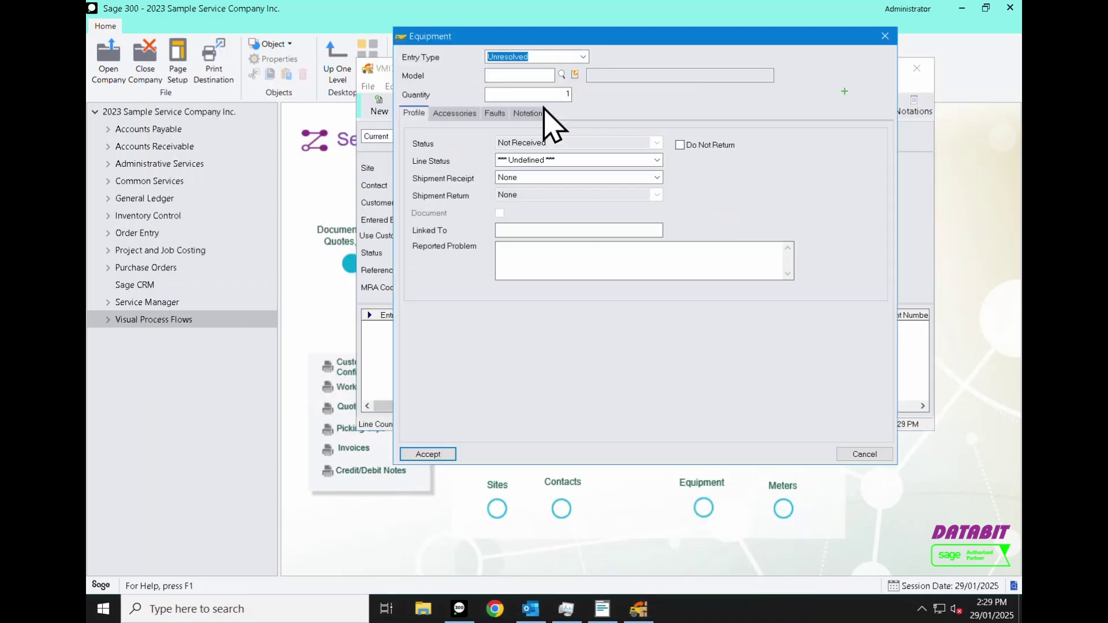
left_click(583, 57)
left_click(559, 69)
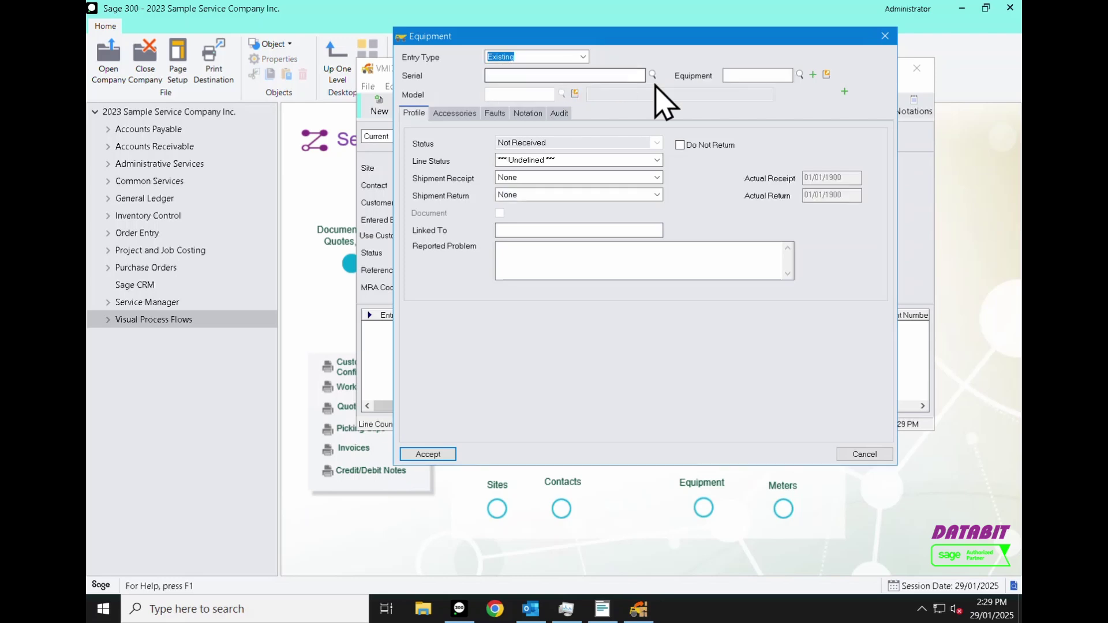
- Check the warranty details of the site's equipment, choose the Canon imageRUNNER ADVANCE C5540i photocopier by serial number, and accept the line
left_click(652, 74)
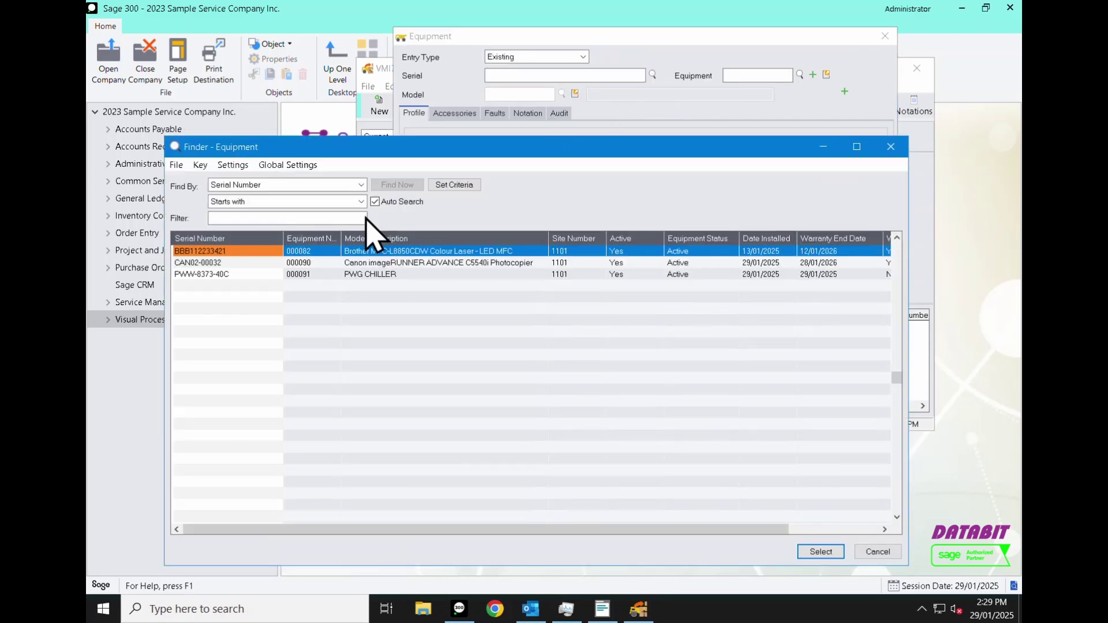
left_click(346, 275)
left_click(373, 252)
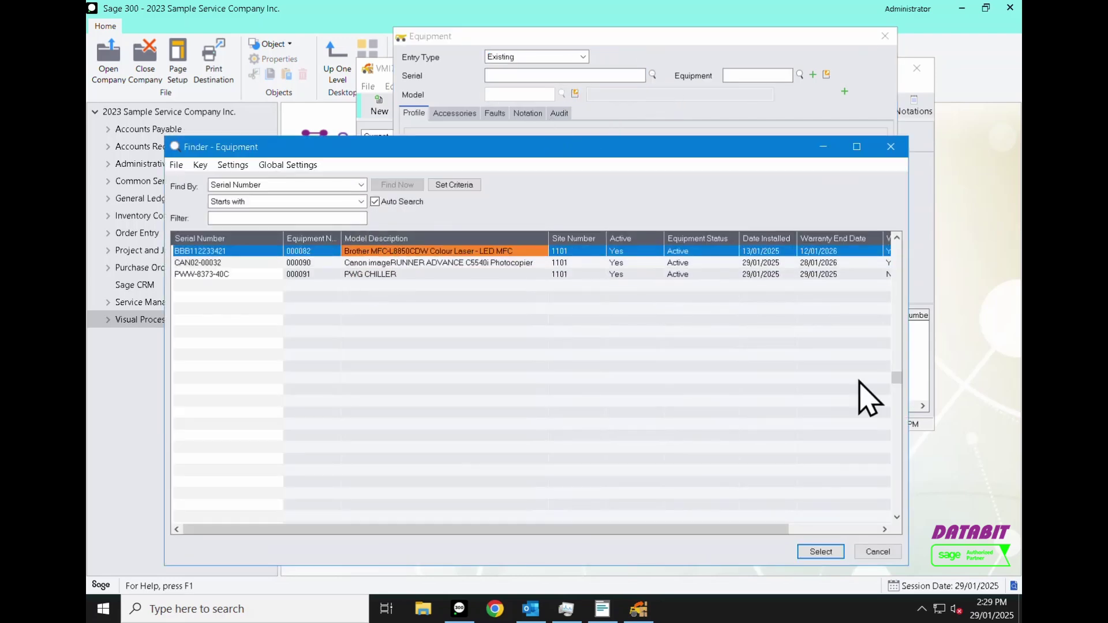
left_click_drag(777, 530, 867, 532)
left_click(726, 263)
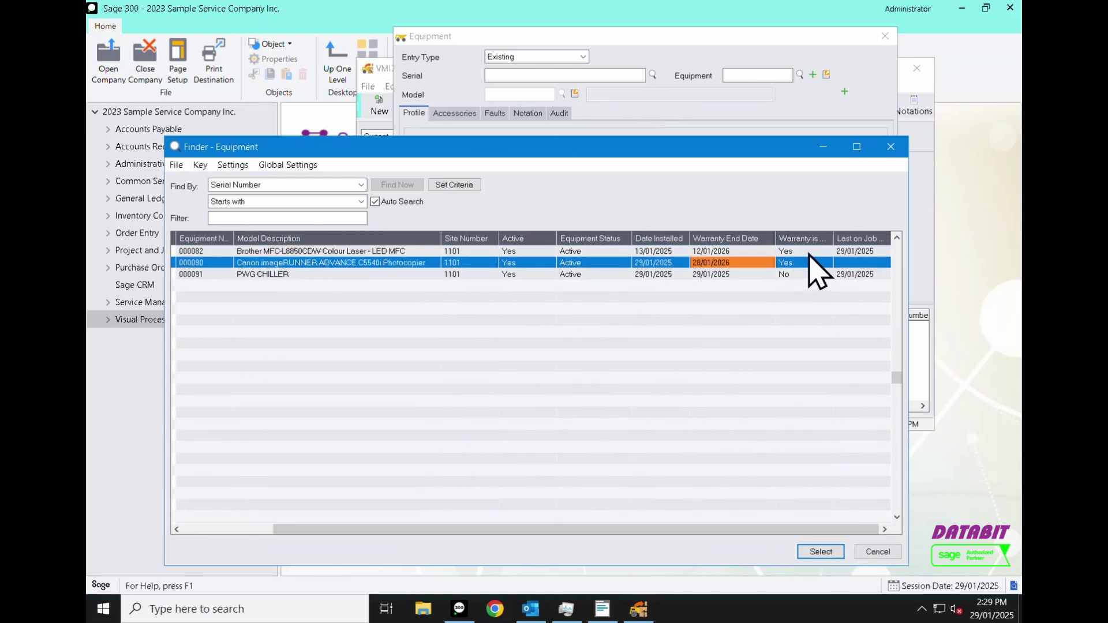
left_click(784, 255)
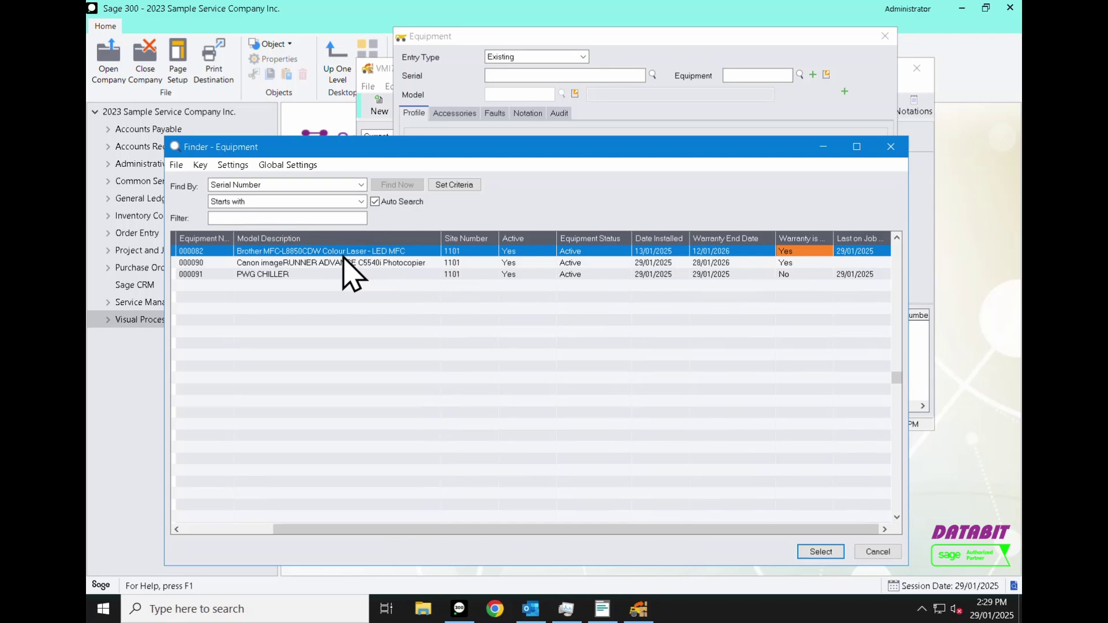
double_click(379, 263)
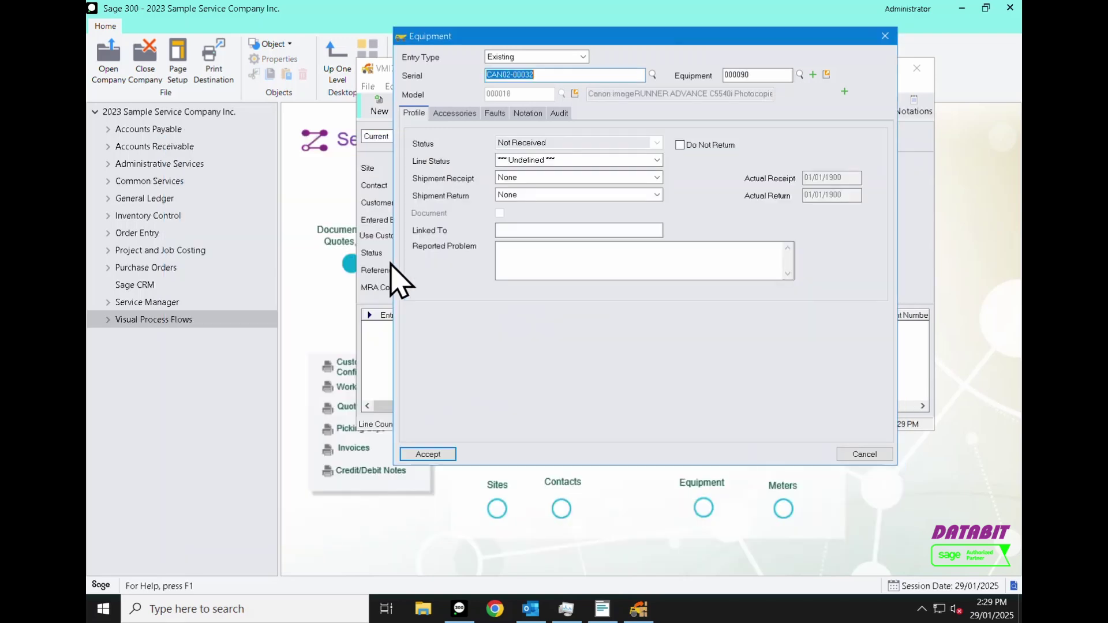
left_click(521, 261)
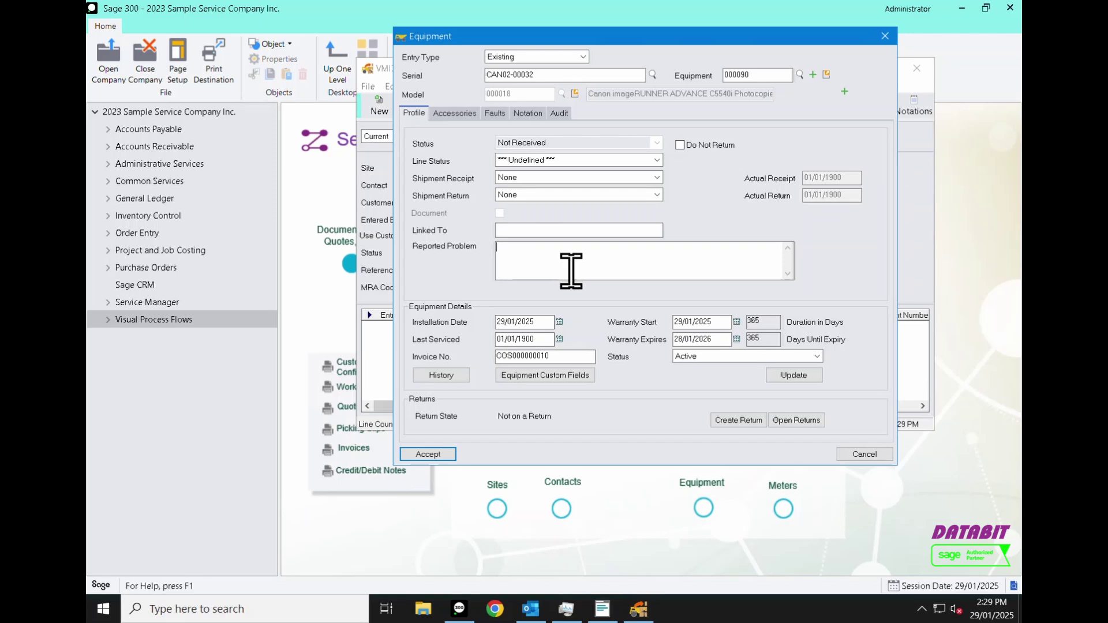
left_click(434, 455)
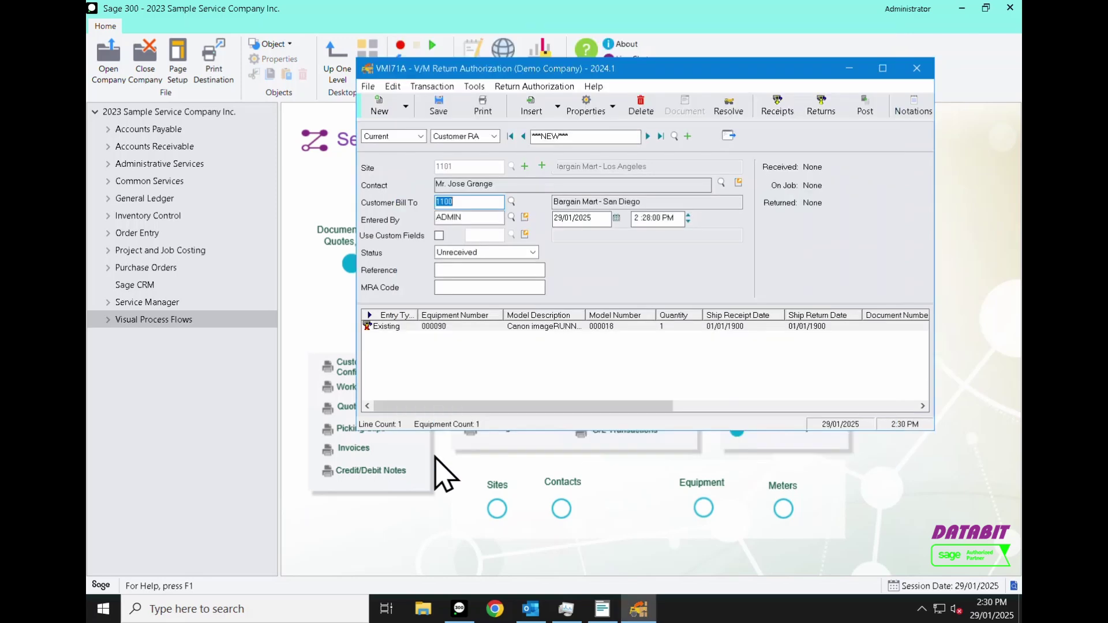
- Print the return authorization, accepting the Pending receipt shipment with its default details, and close the report preview
left_click(487, 104)
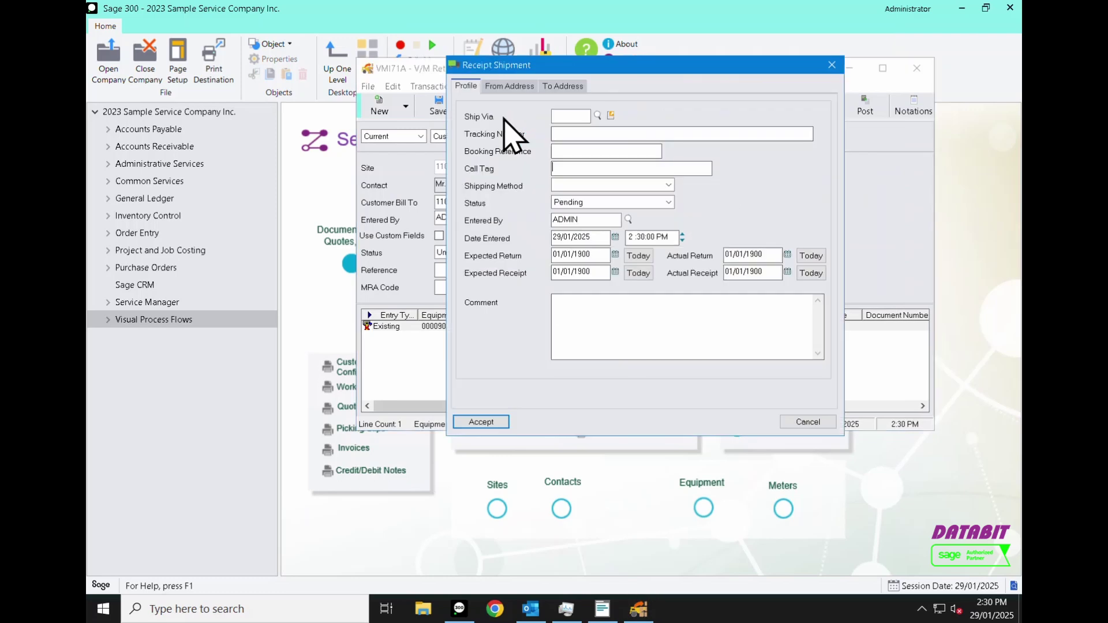
left_click(482, 422)
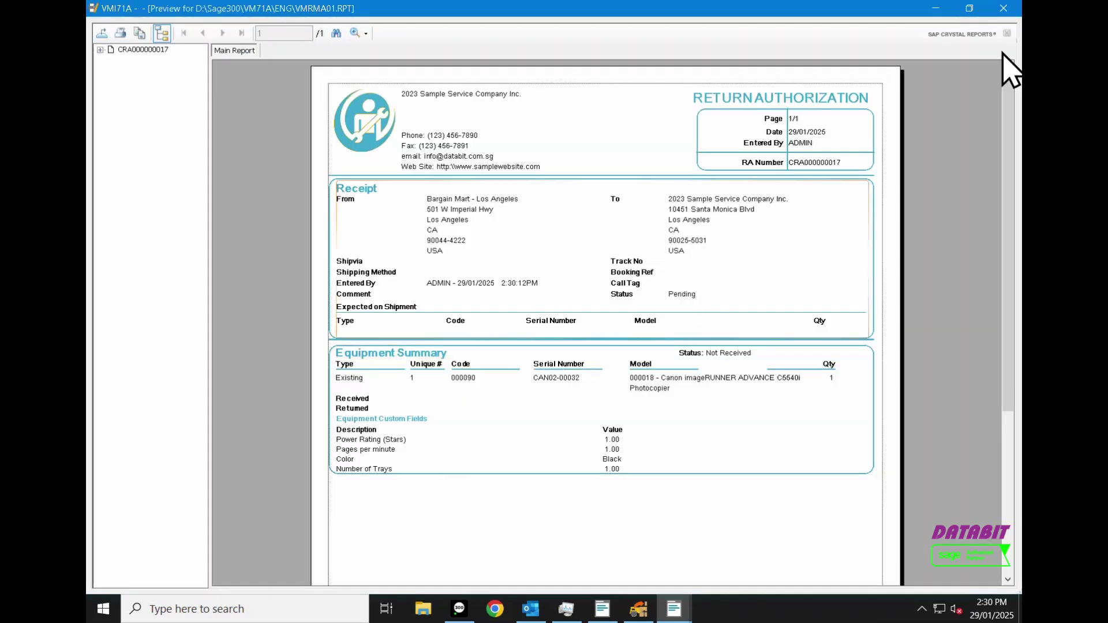
left_click(1004, 10)
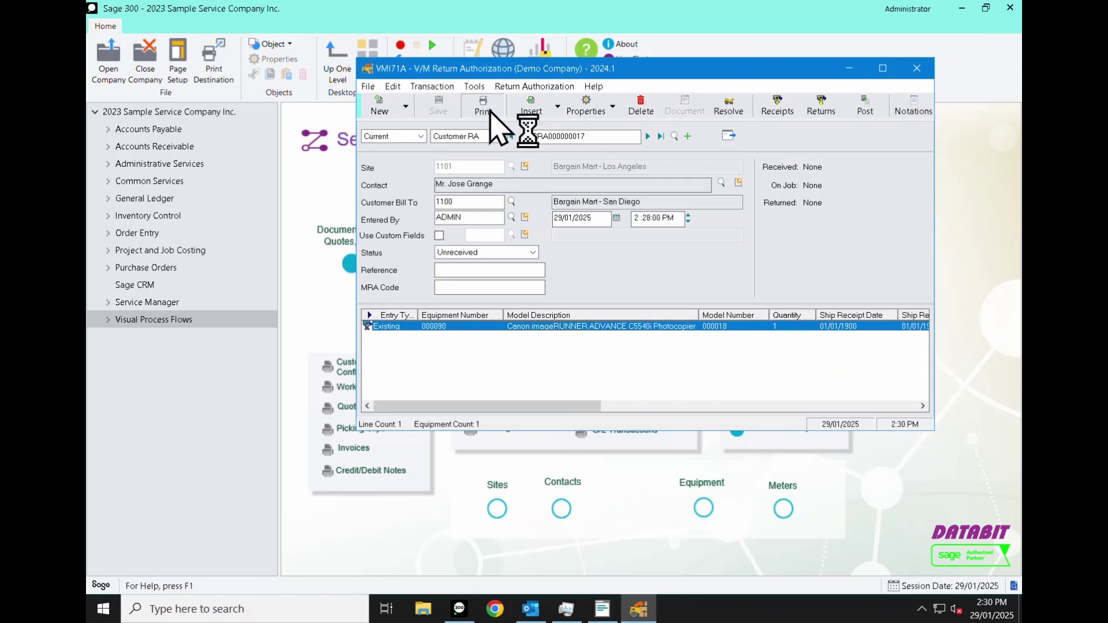
- Print the Confirmation form again with the delivery method Email Customer Contact
left_click(676, 501)
left_click(669, 530)
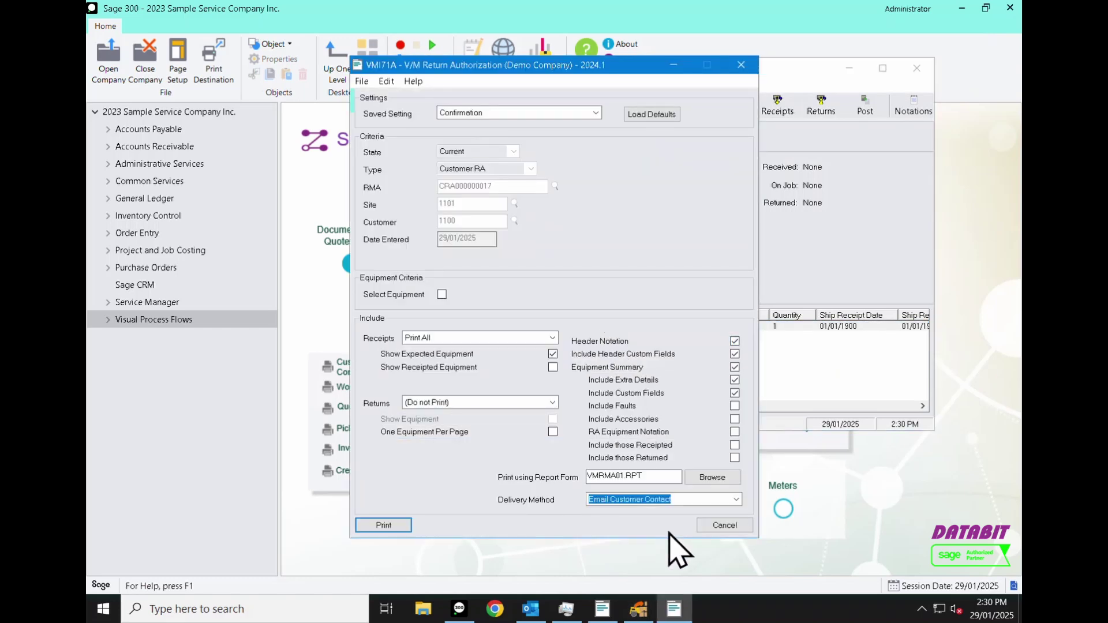
left_click(664, 499)
left_click(670, 530)
left_click(382, 525)
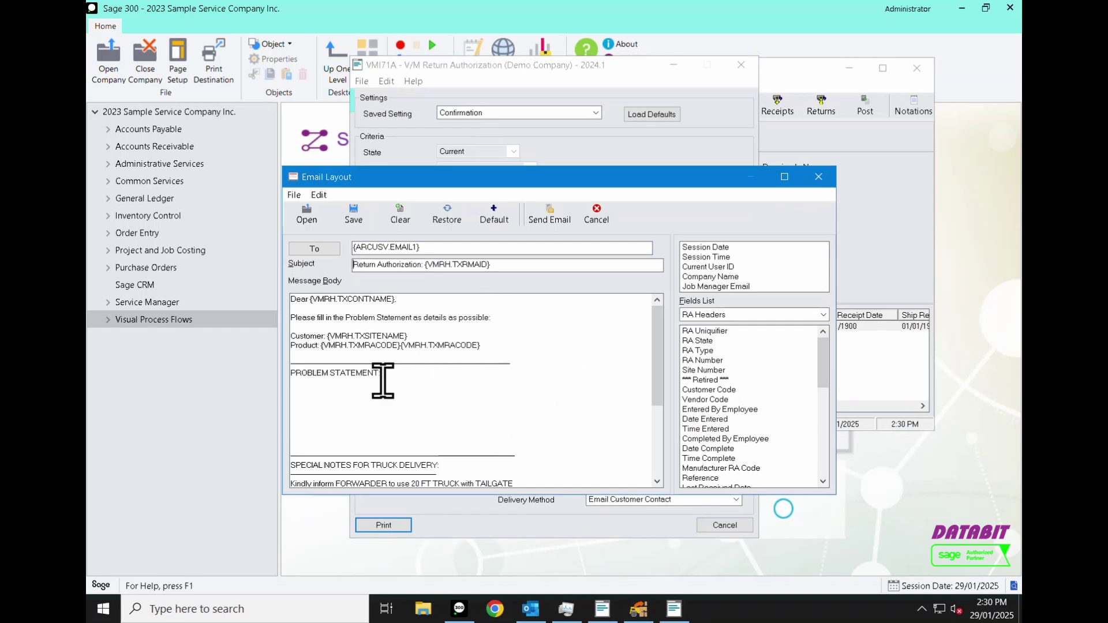
- Review the email layout's problem statement and truck delivery notes, and generate the customer email
left_click(323, 400)
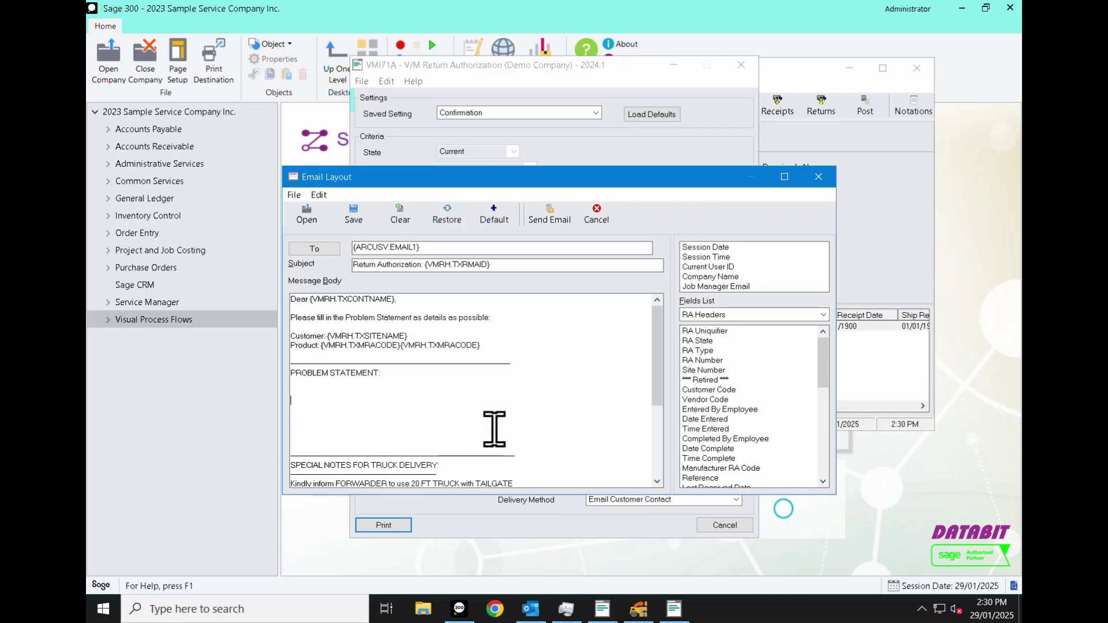
scroll(507, 424, "down", 5)
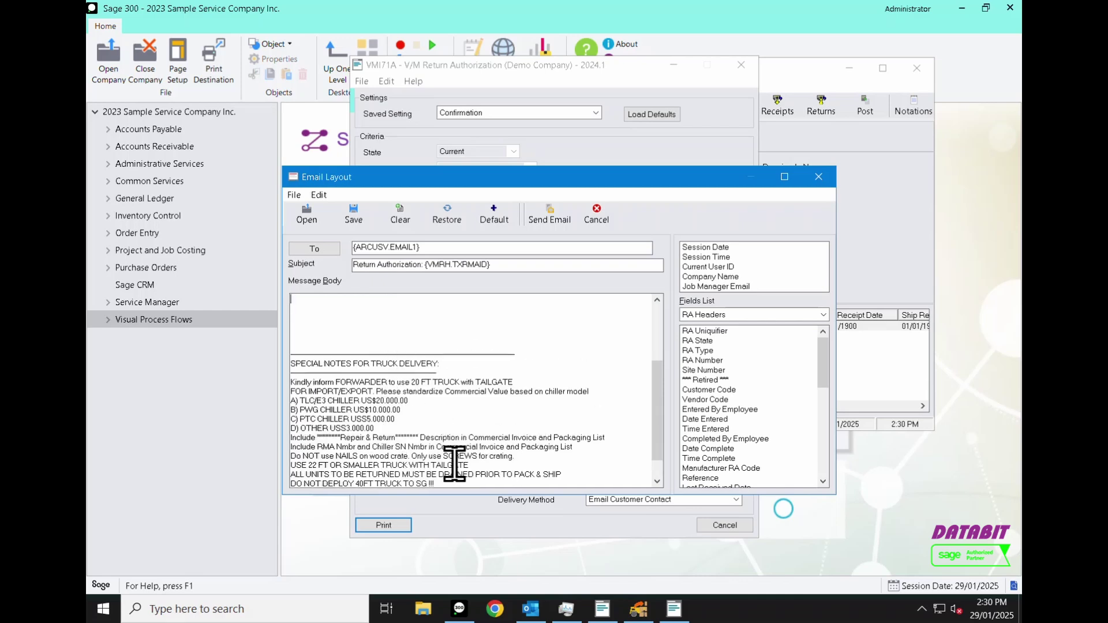
scroll(453, 460, "up", 1)
left_click_drag(335, 383, 406, 391)
left_click(596, 214)
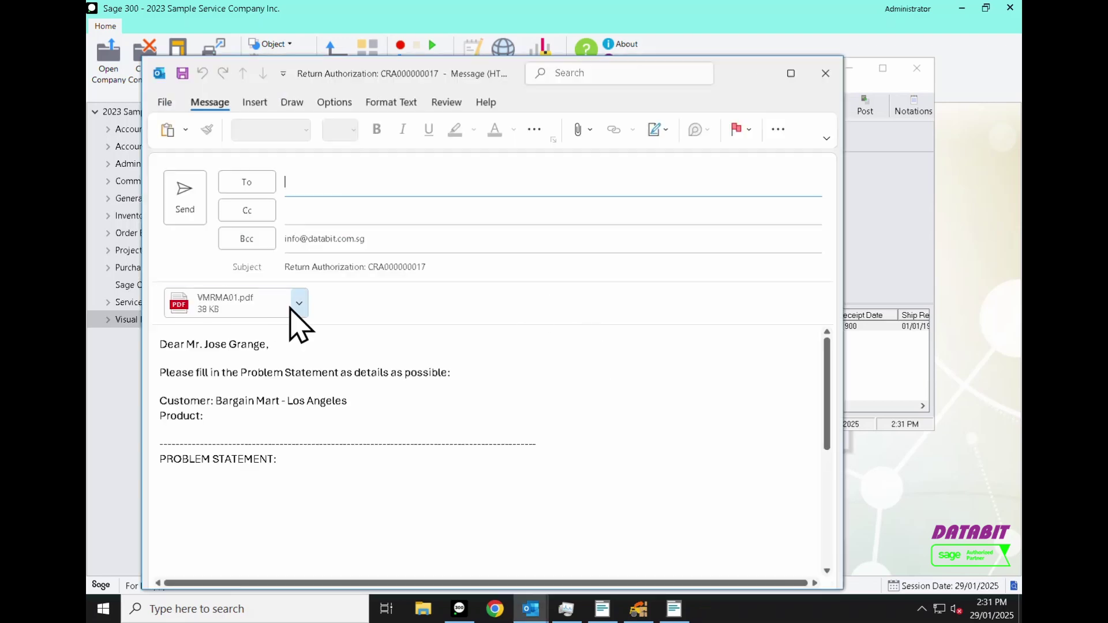
- Review the generated Outlook message with its PDF attachment and close it without saving
scroll(228, 465, "down", 2)
left_click(231, 426)
left_click(825, 73)
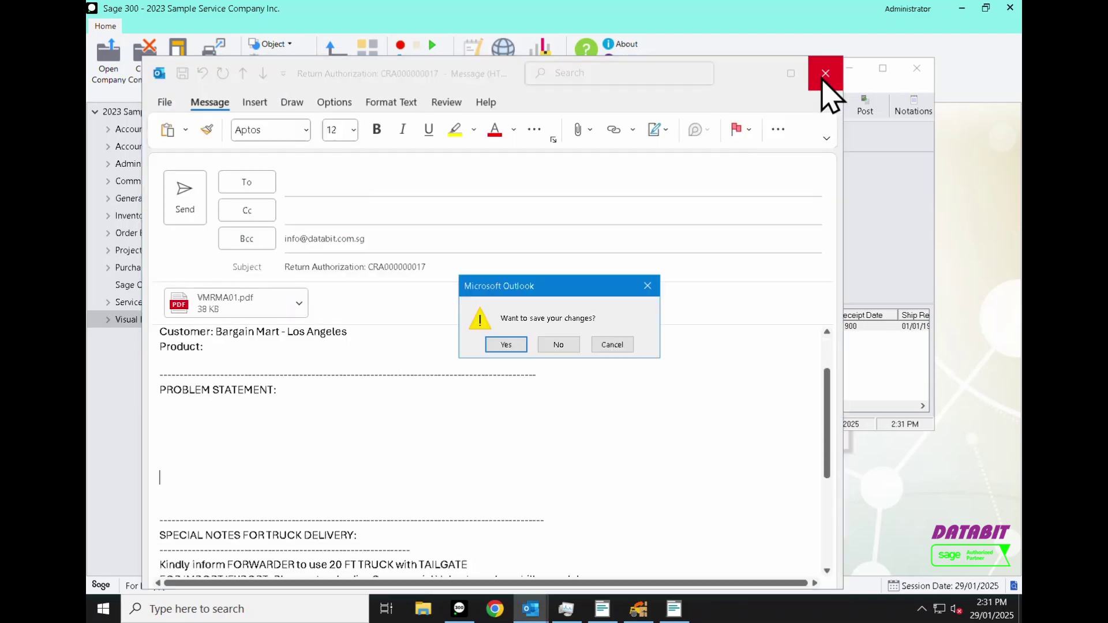
left_click(560, 344)
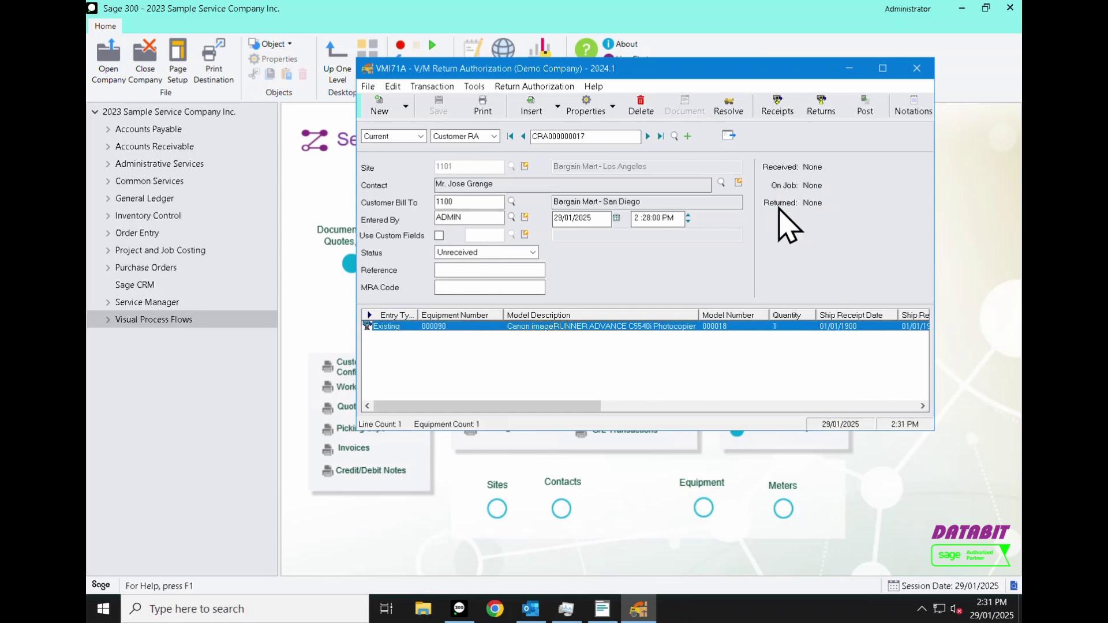
- Set the Canon photocopier line's reported problem to "BURNT SMELL .... NOW CAN'T POWER ON" and accept it
left_click(584, 138)
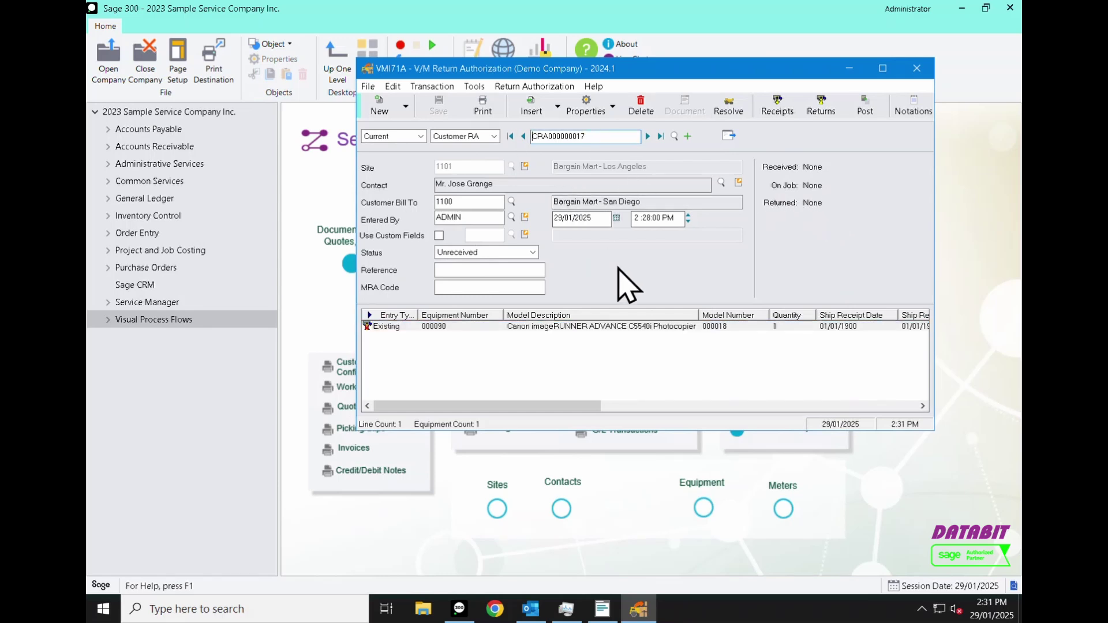
double_click(597, 326)
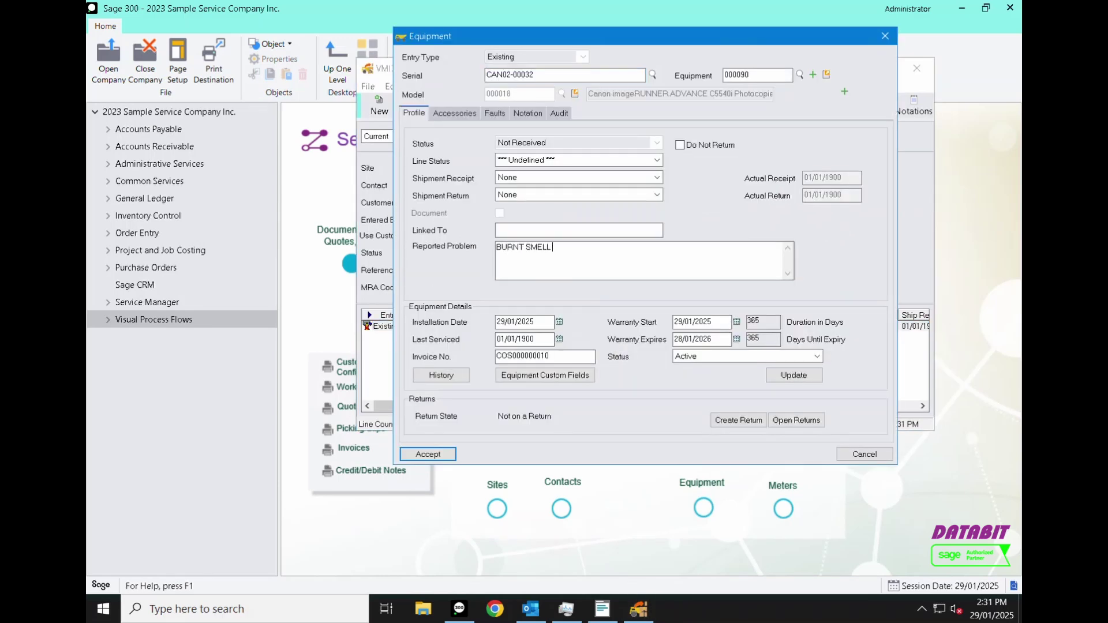
type("N .... NOW CAN'T POWER O")
left_click(428, 454)
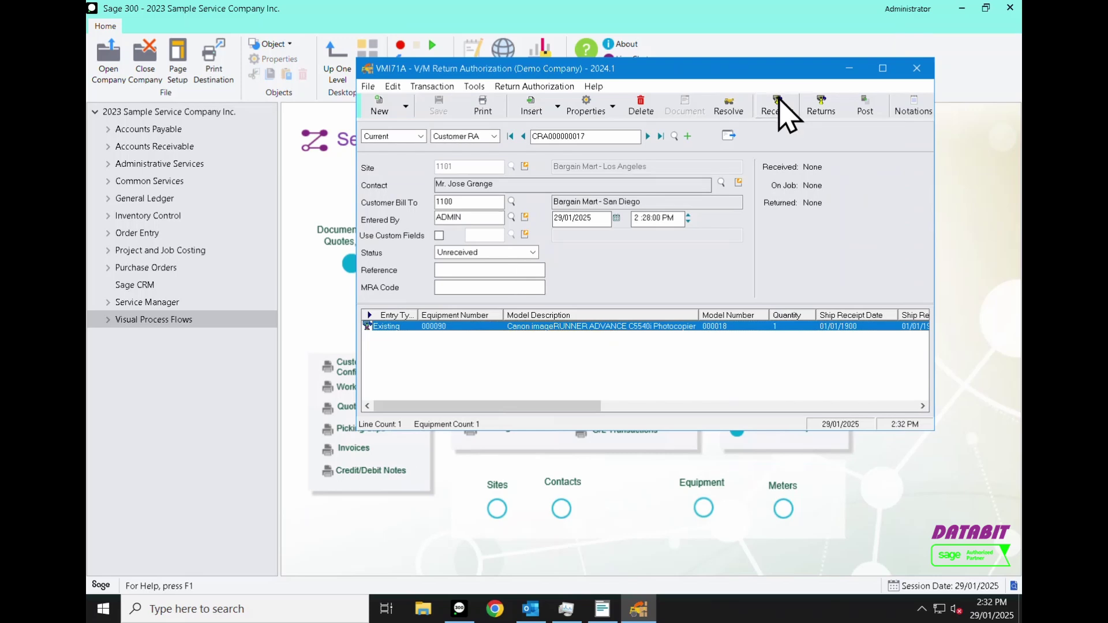
- Receipt equipment 000090 against the Bargain Mart - Los Angeles receipt shipment
left_click(777, 107)
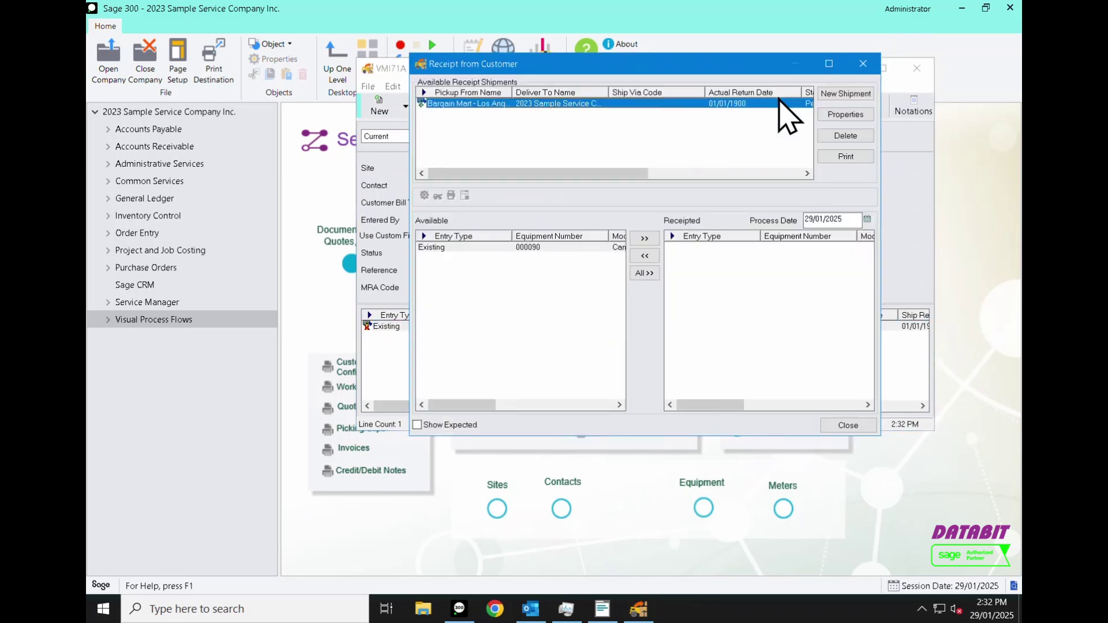
left_click(644, 239)
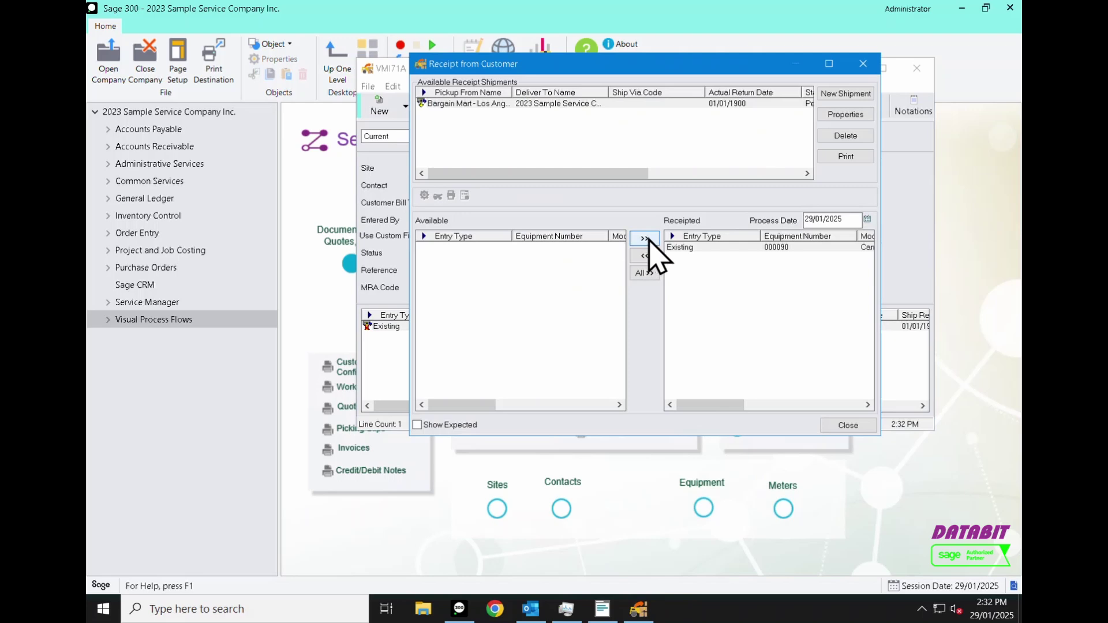
left_click(690, 248)
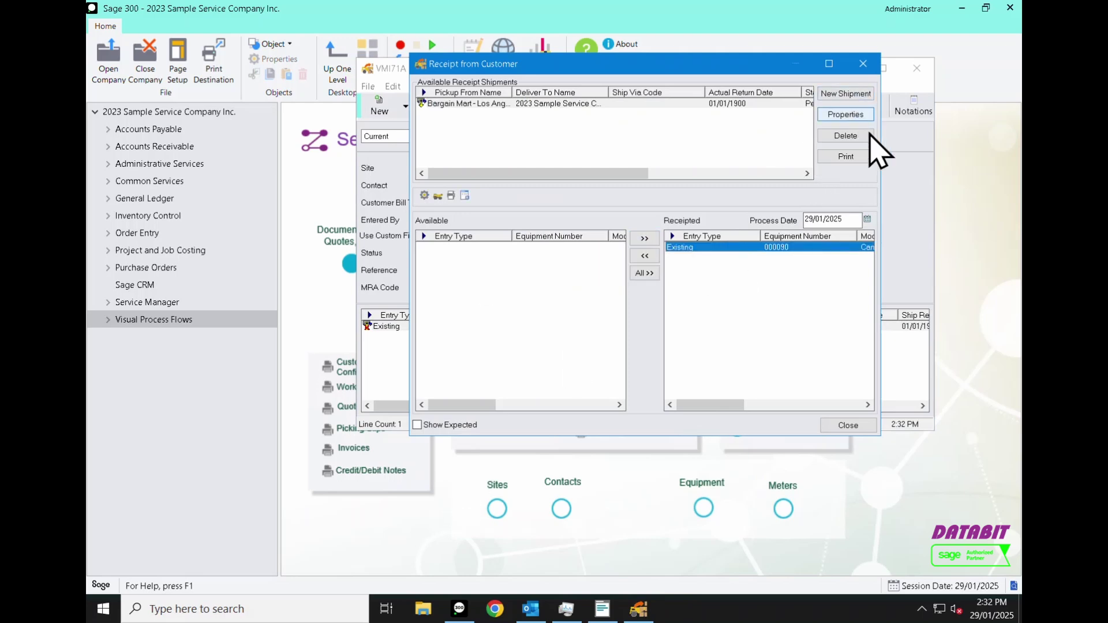
- Print the receipt with delivery method Email Customer Contact, review the receipt confirmation email text, close the layout, and widen the return authorization window
left_click(849, 158)
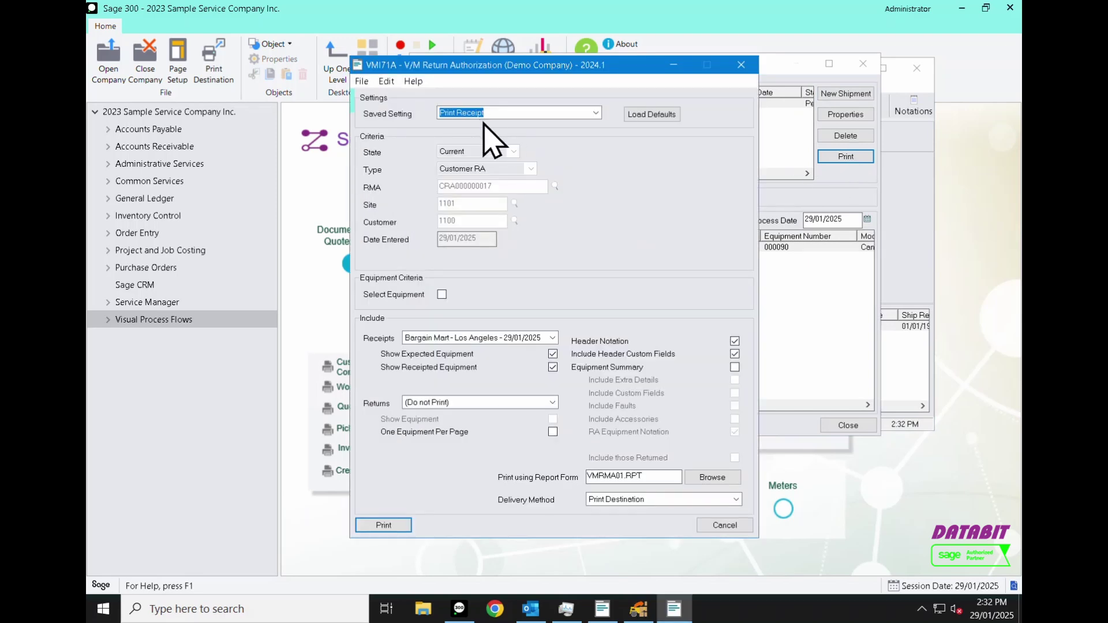
left_click(383, 525)
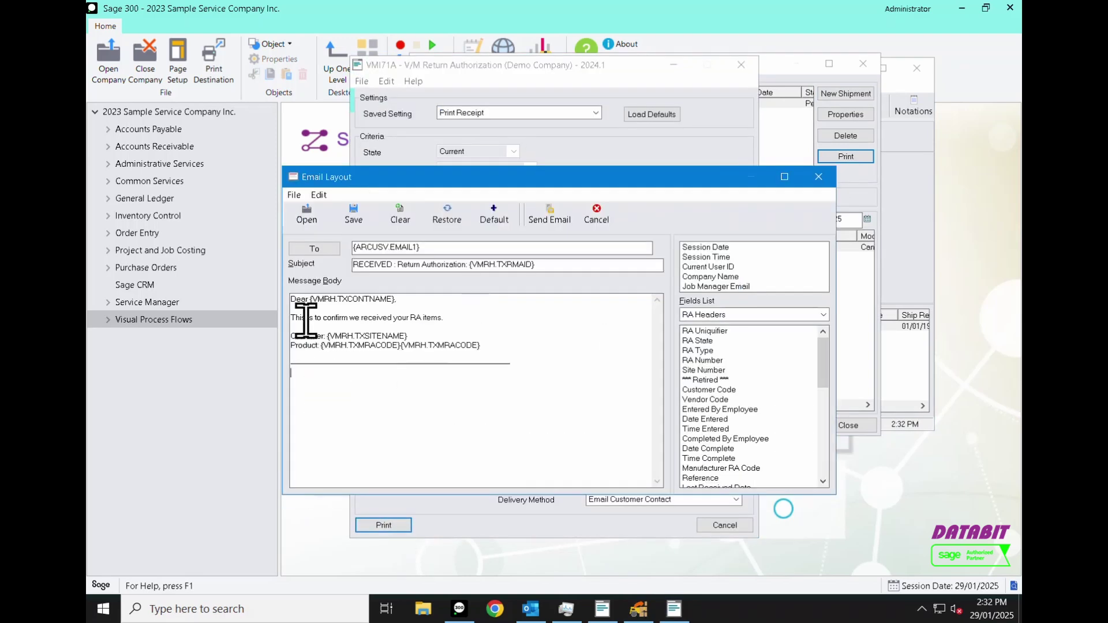
left_click_drag(300, 318, 443, 318)
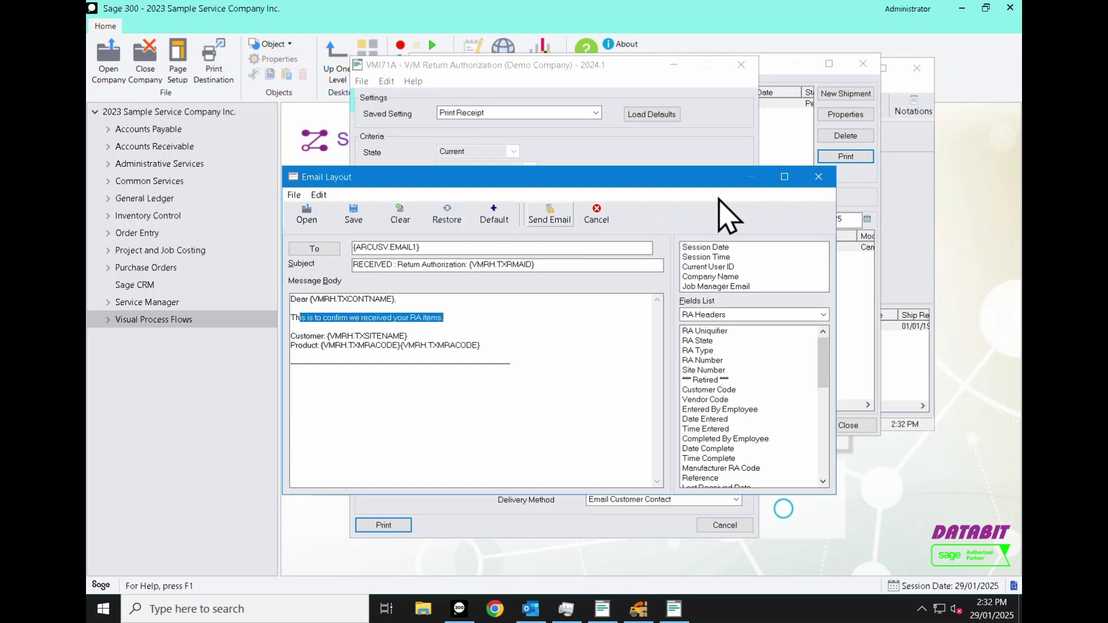
left_click(819, 177)
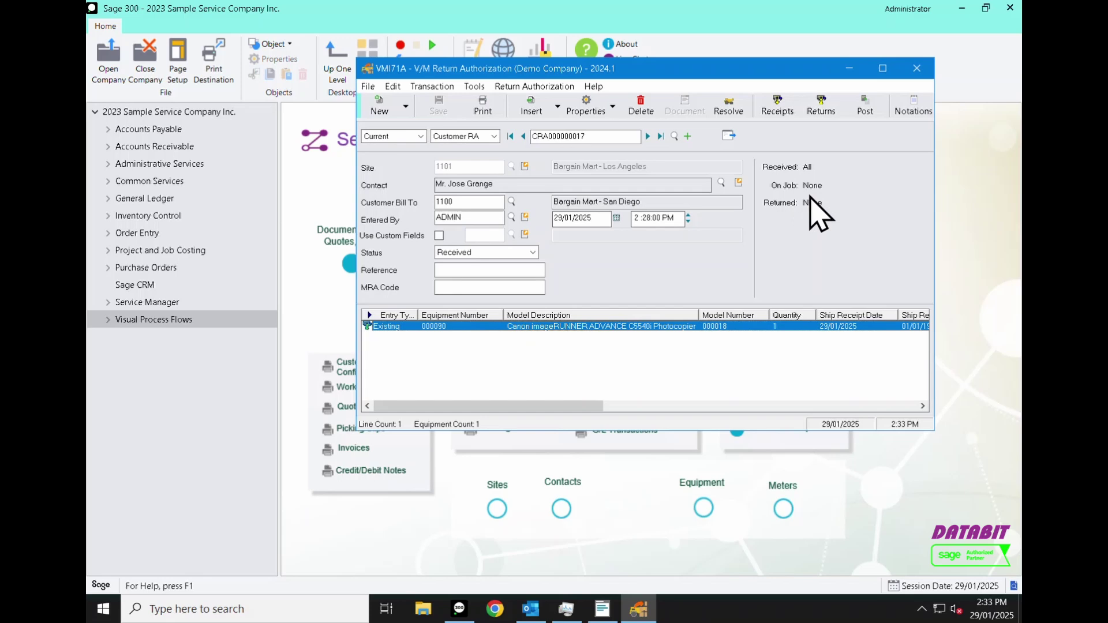
left_click_drag(938, 165, 980, 167)
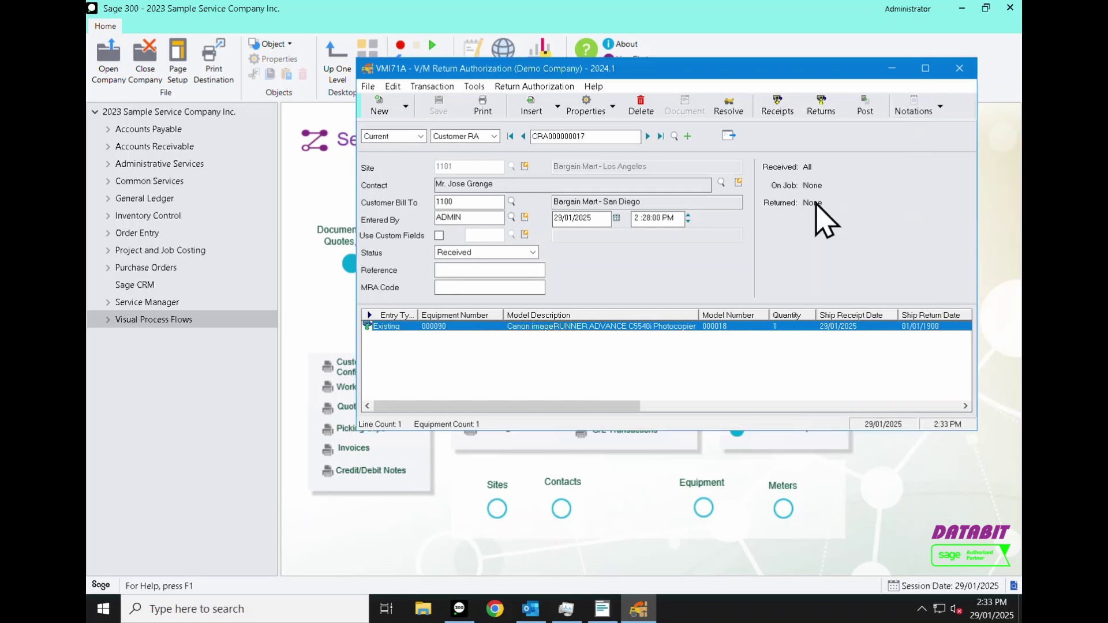
- Widen the return authorization window and start posting the receipted equipment, creating a new Job document for all equipment
left_click_drag(356, 317, 256, 282)
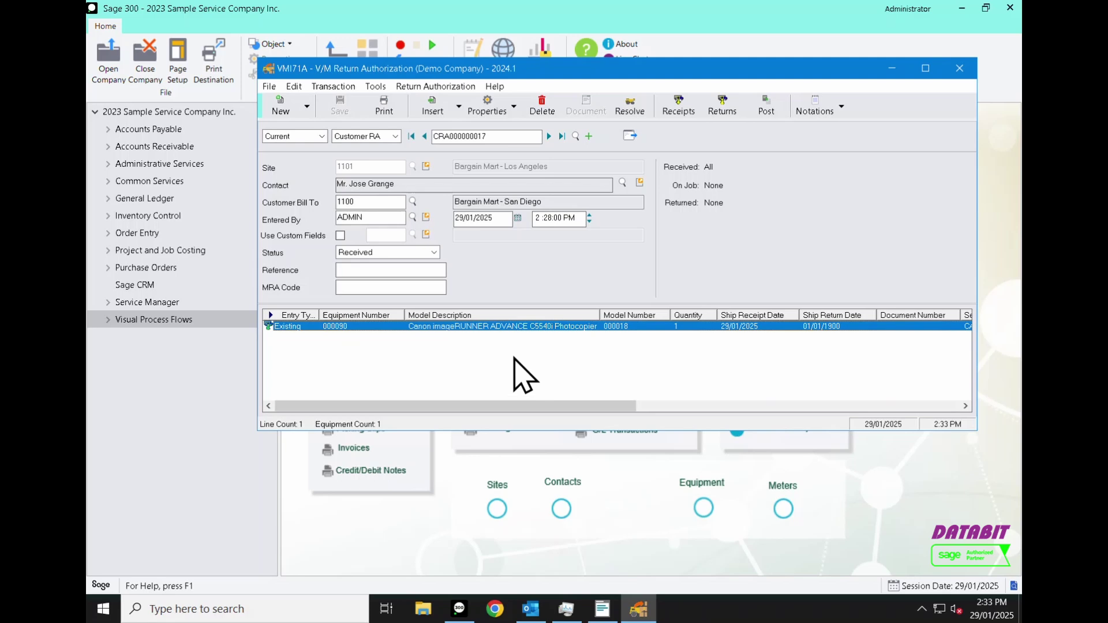
left_click(768, 106)
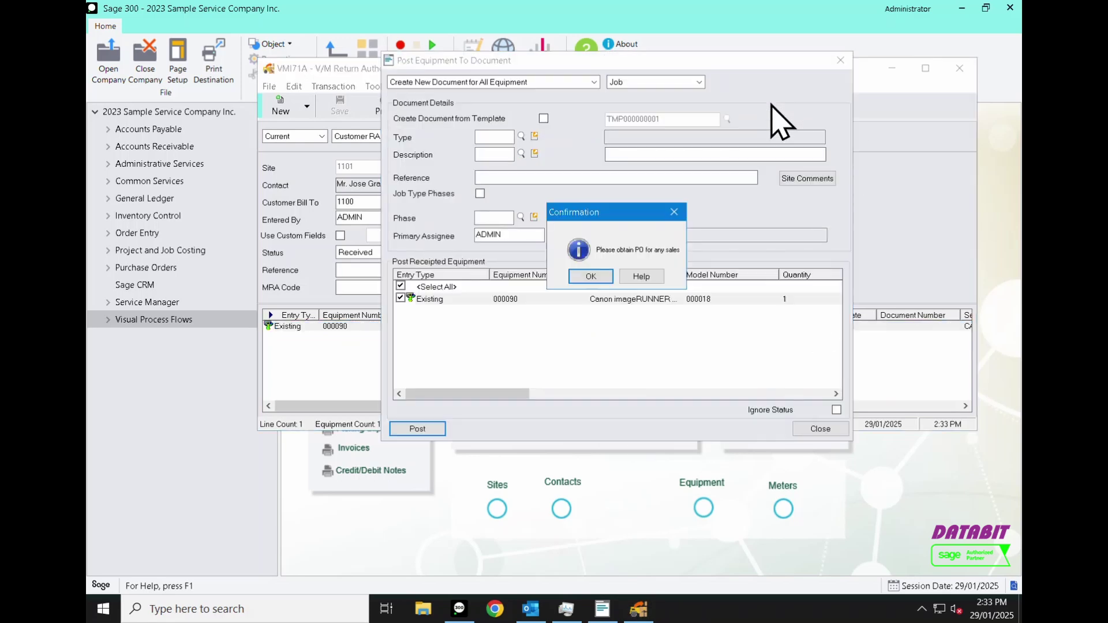
left_click(605, 277)
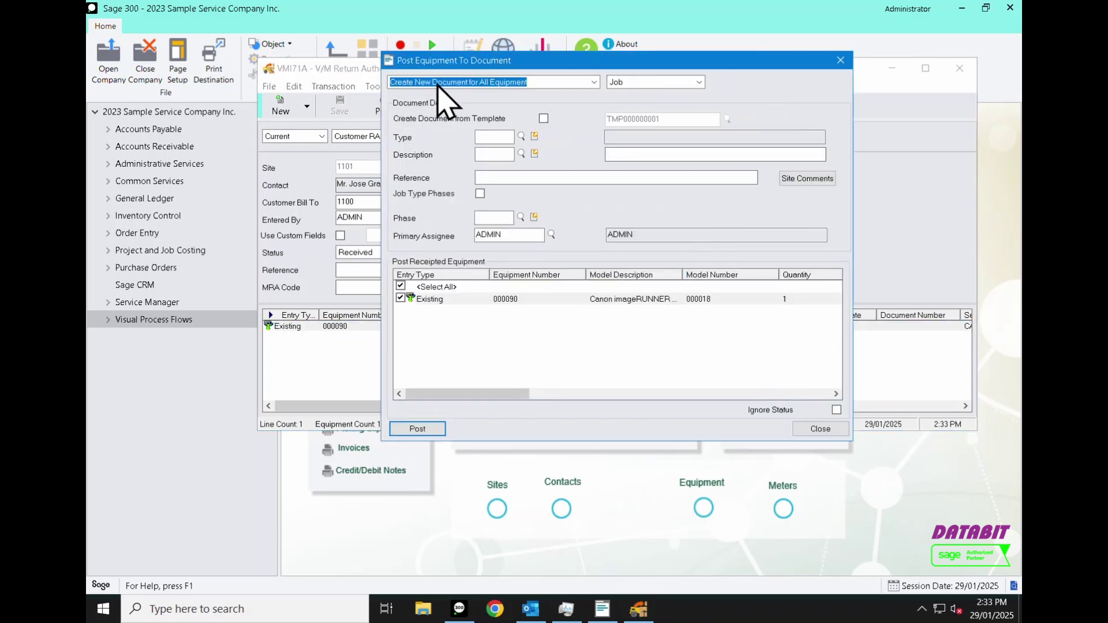
left_click(635, 84)
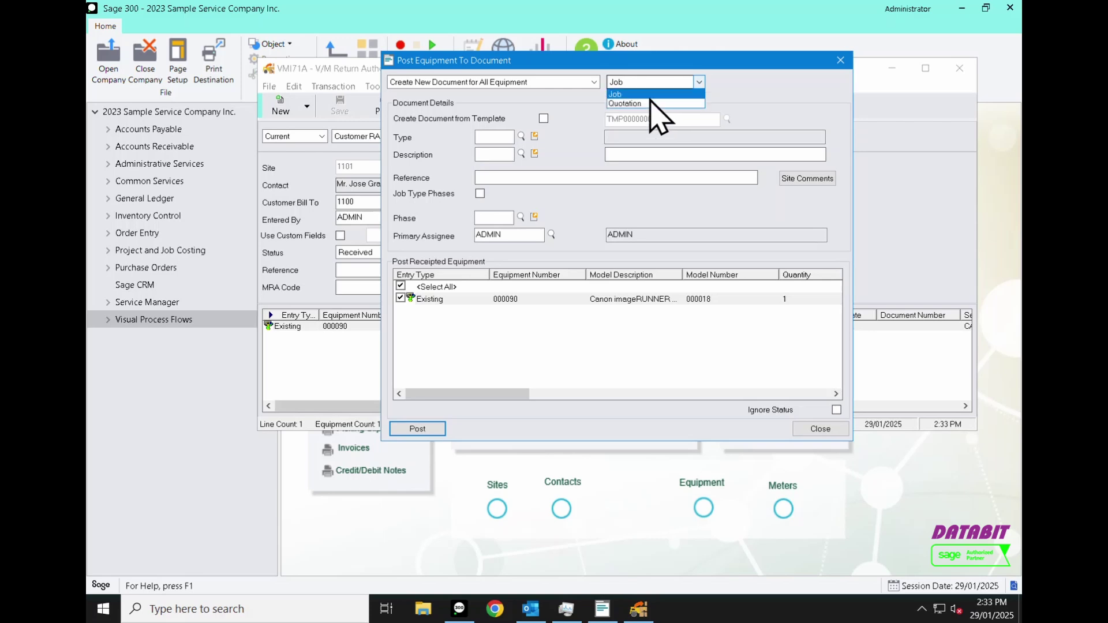
left_click(643, 95)
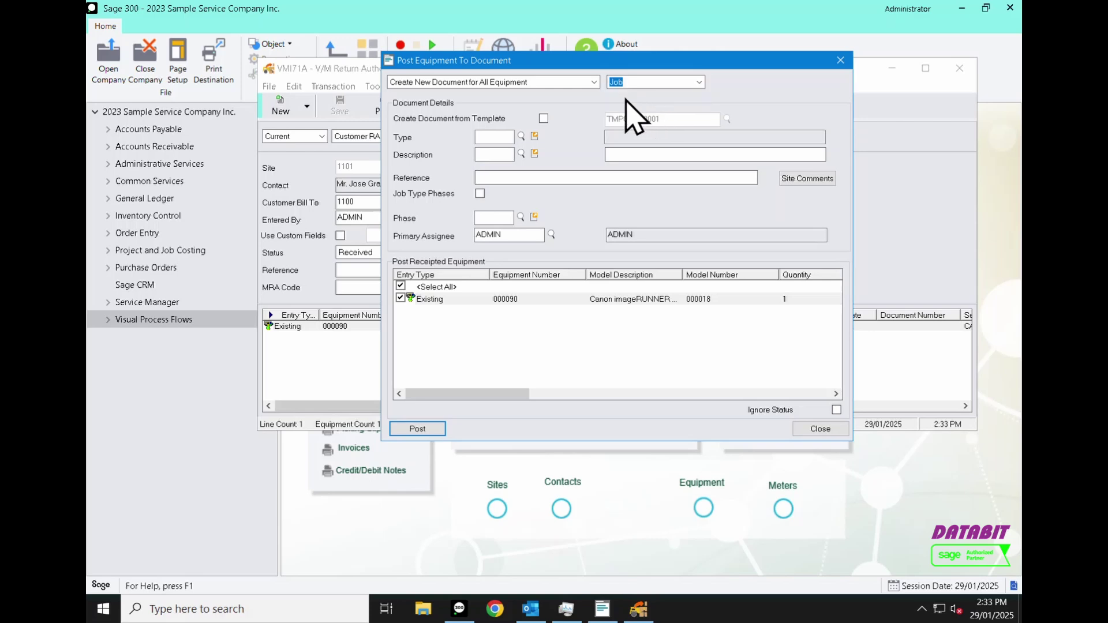
- Set the job type to WRW (Workshop Repair Warranty) and description to GS, and post equipment 000090 to the new job
left_click(521, 137)
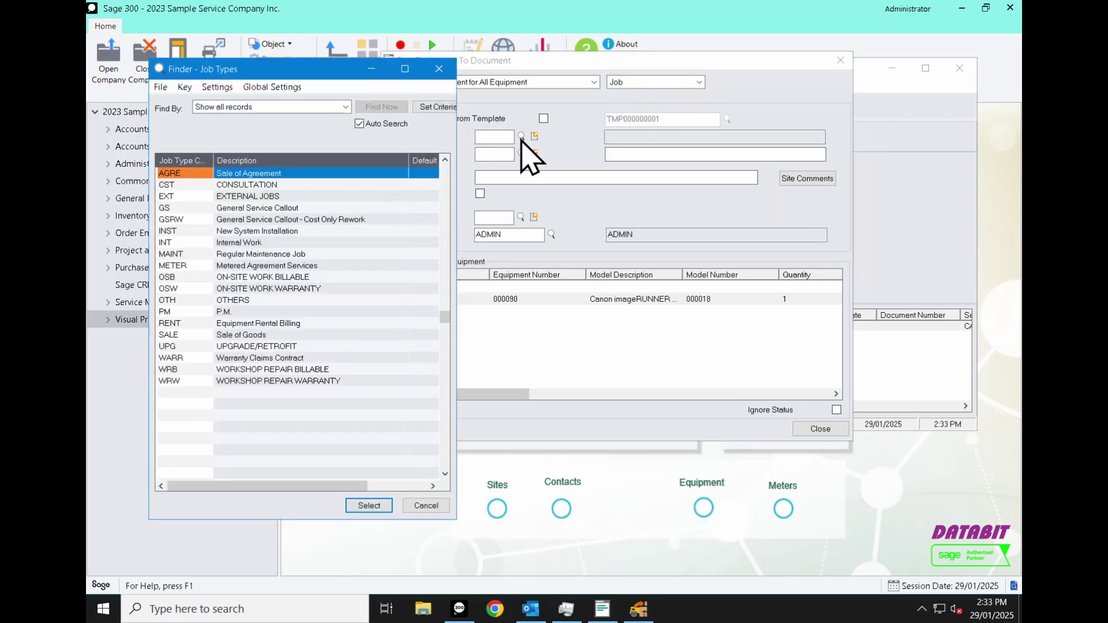
left_click(280, 382)
double_click(315, 383)
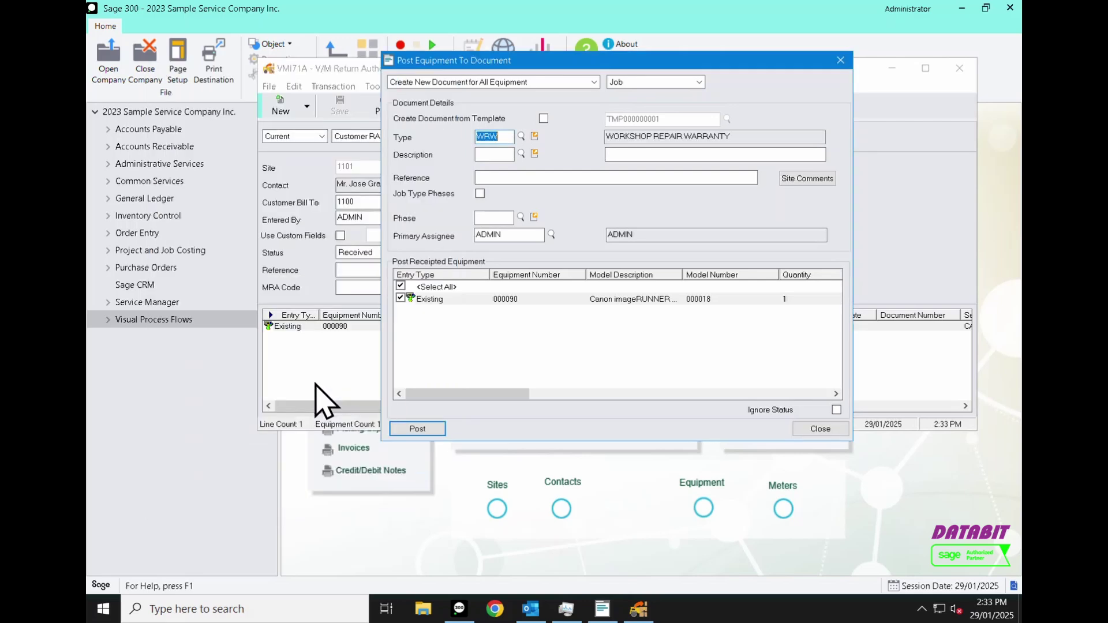
left_click(521, 154)
double_click(301, 174)
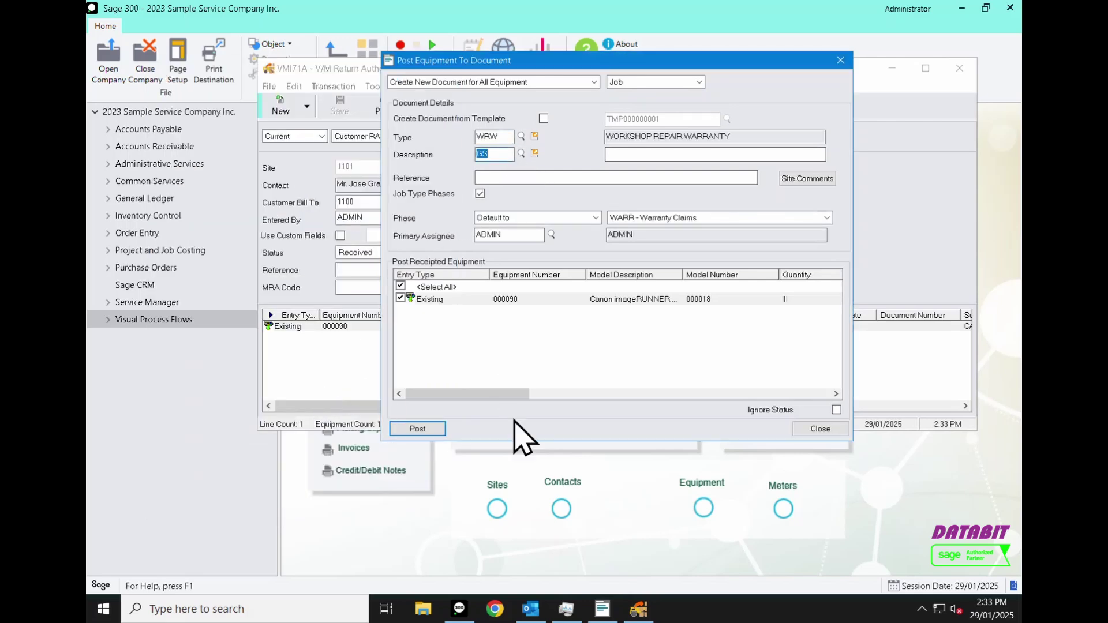
left_click(418, 430)
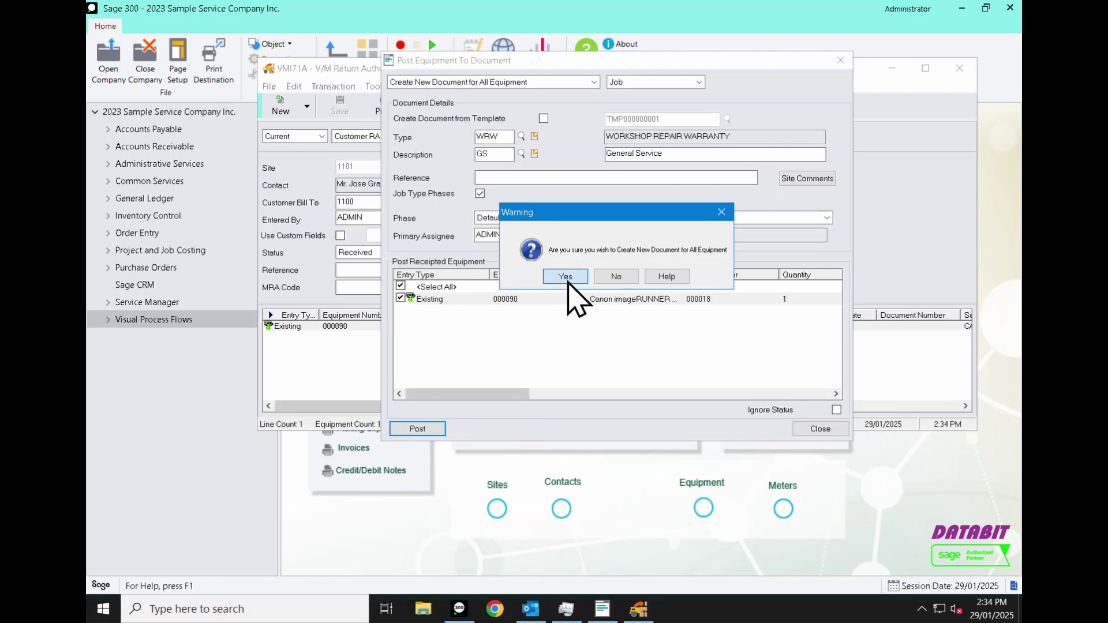
left_click(571, 279)
left_click(688, 258)
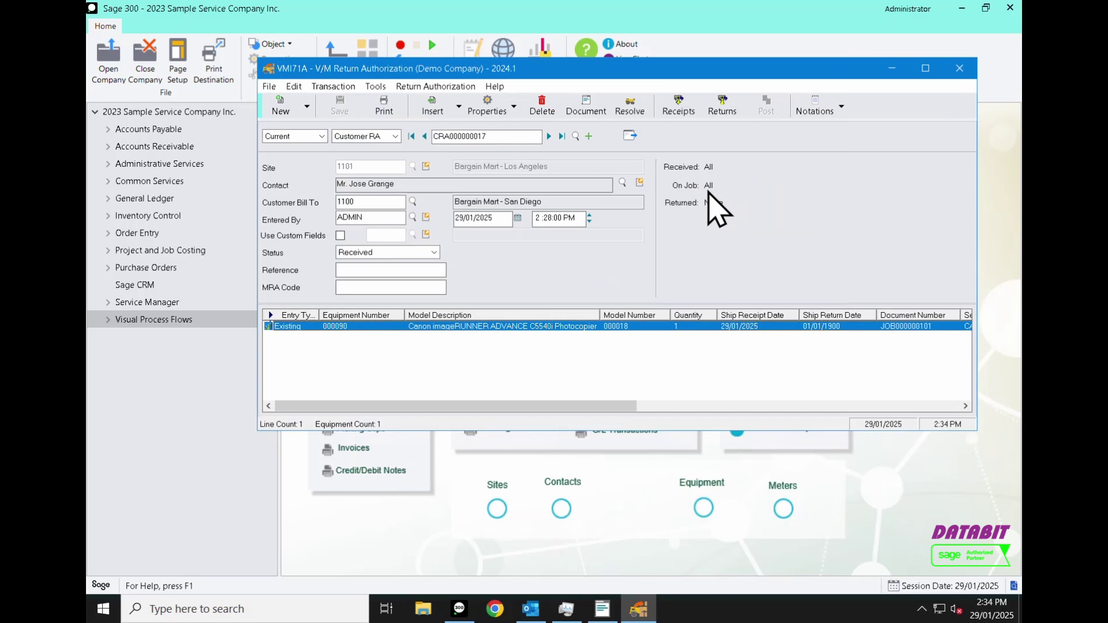
- Open the job document linked to the return authorization and review the reported problem on its equipment record
left_click(594, 113)
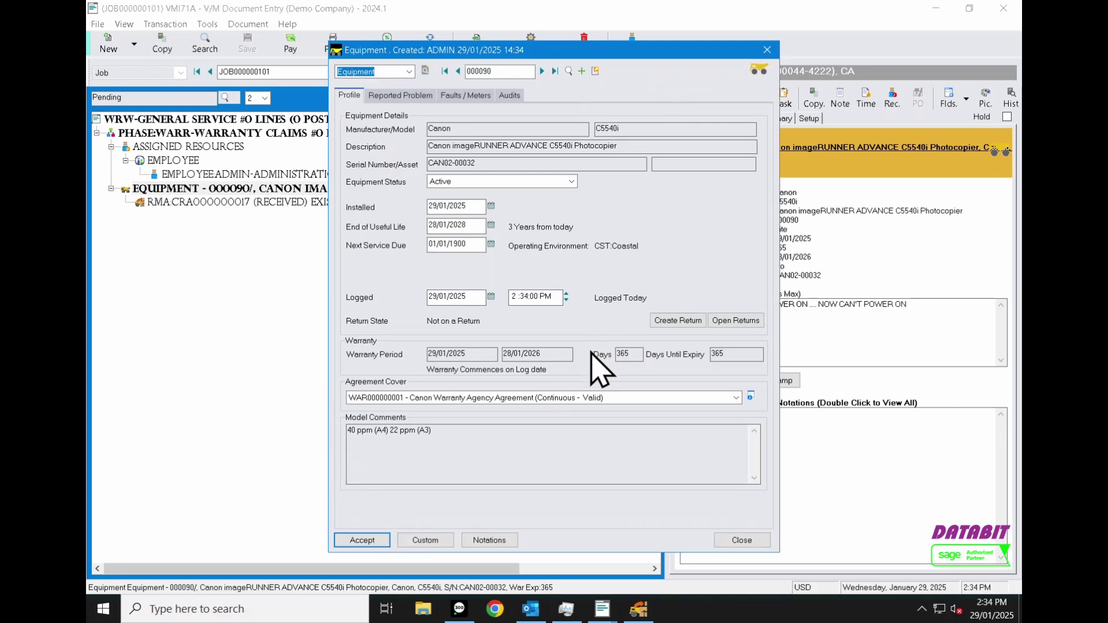
left_click(399, 96)
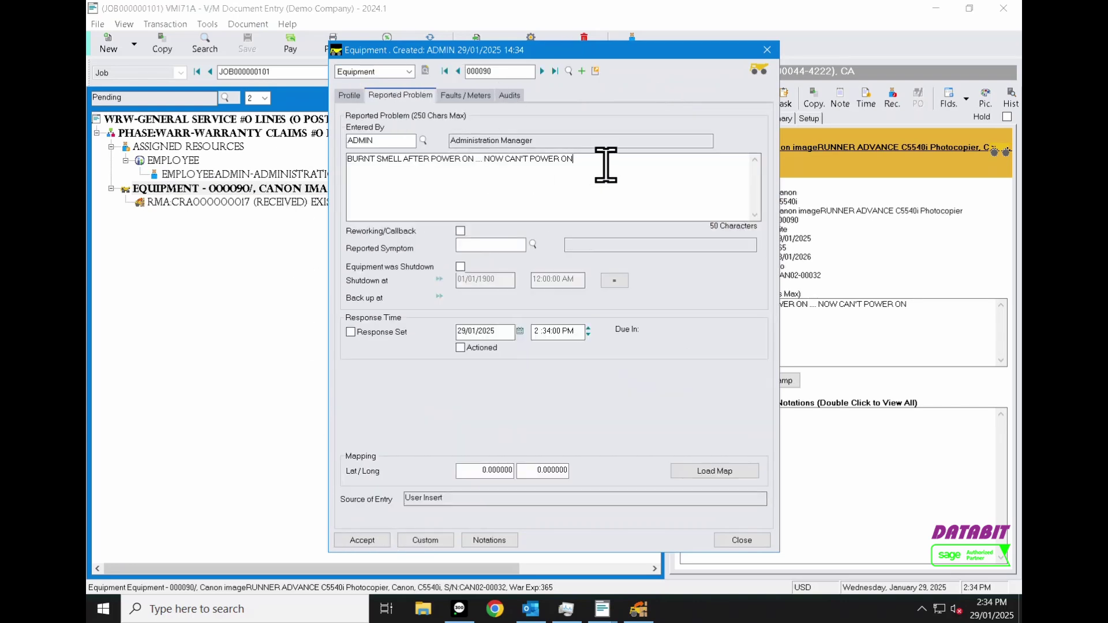
left_click_drag(606, 165, 319, 159)
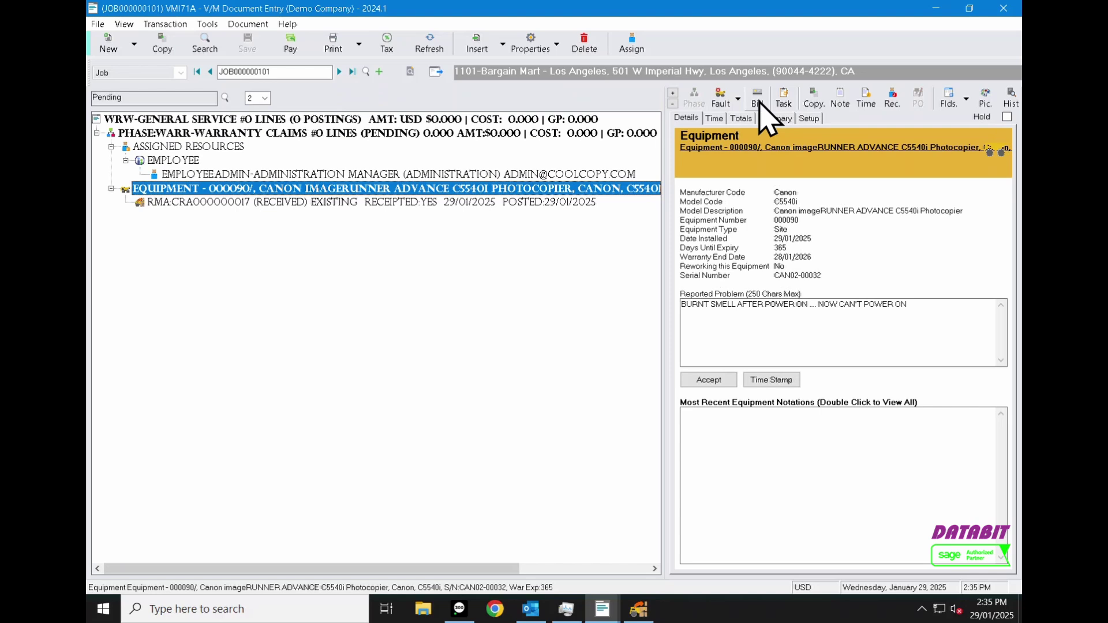
- Add a billing group with item A1-320/0 (50W/12V Halogen Bulb) under the Canon photocopier and save the job
left_click(760, 101)
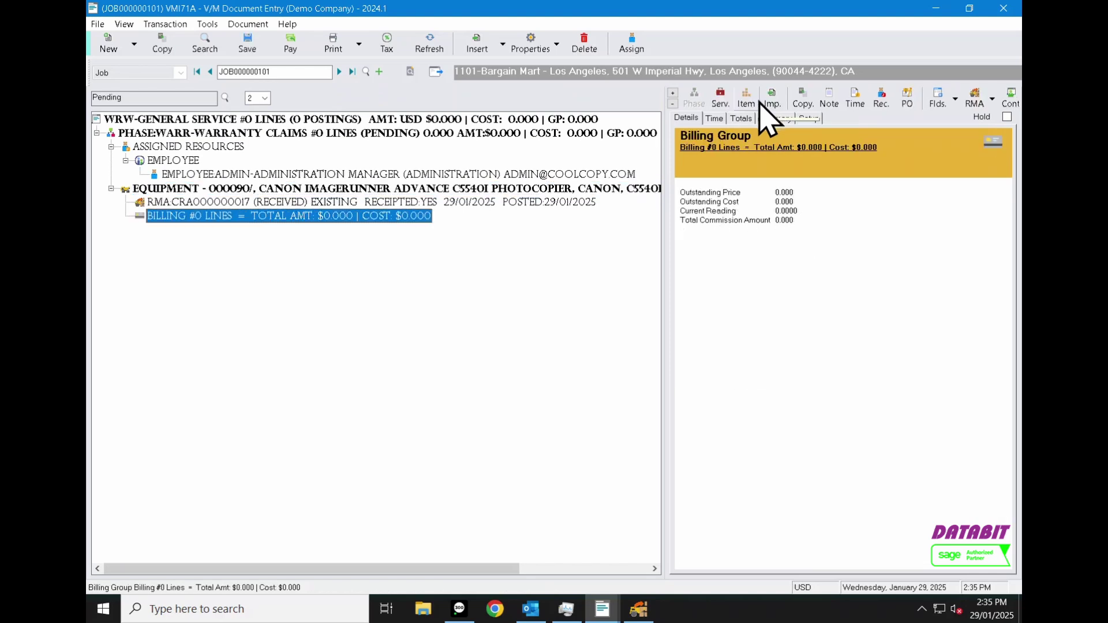
left_click(746, 99)
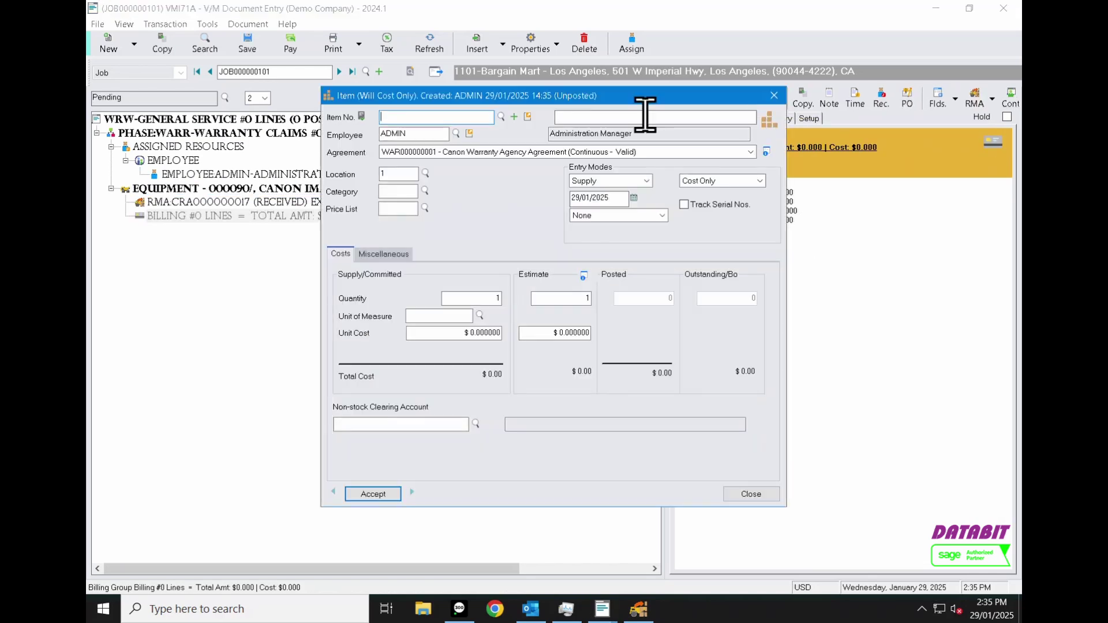
left_click(501, 117)
double_click(353, 215)
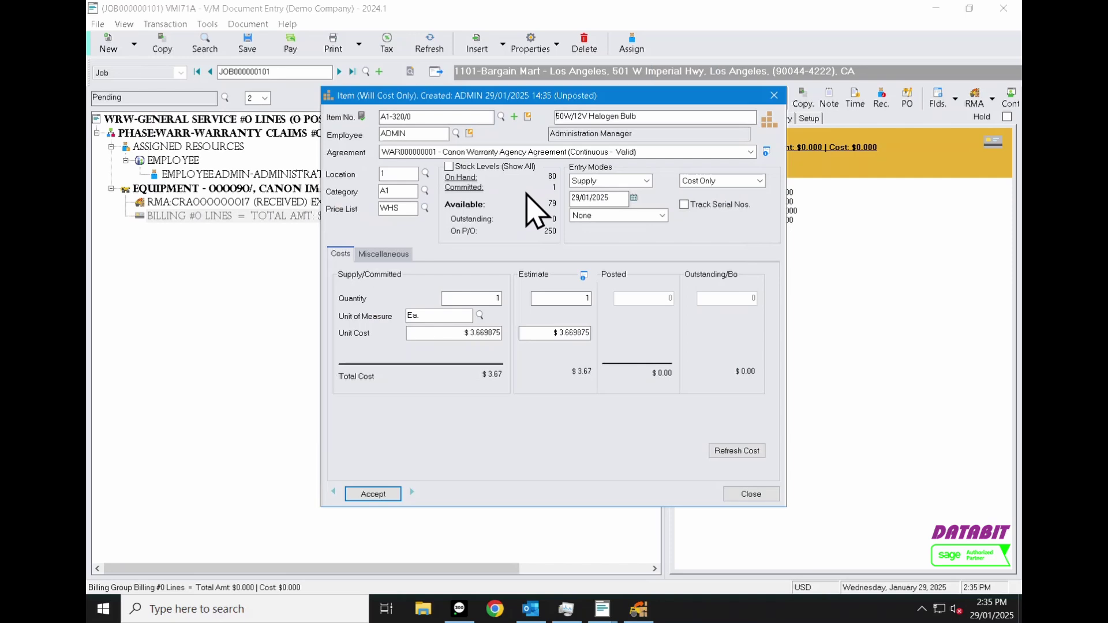
left_click(393, 174)
left_click(373, 494)
left_click(373, 494)
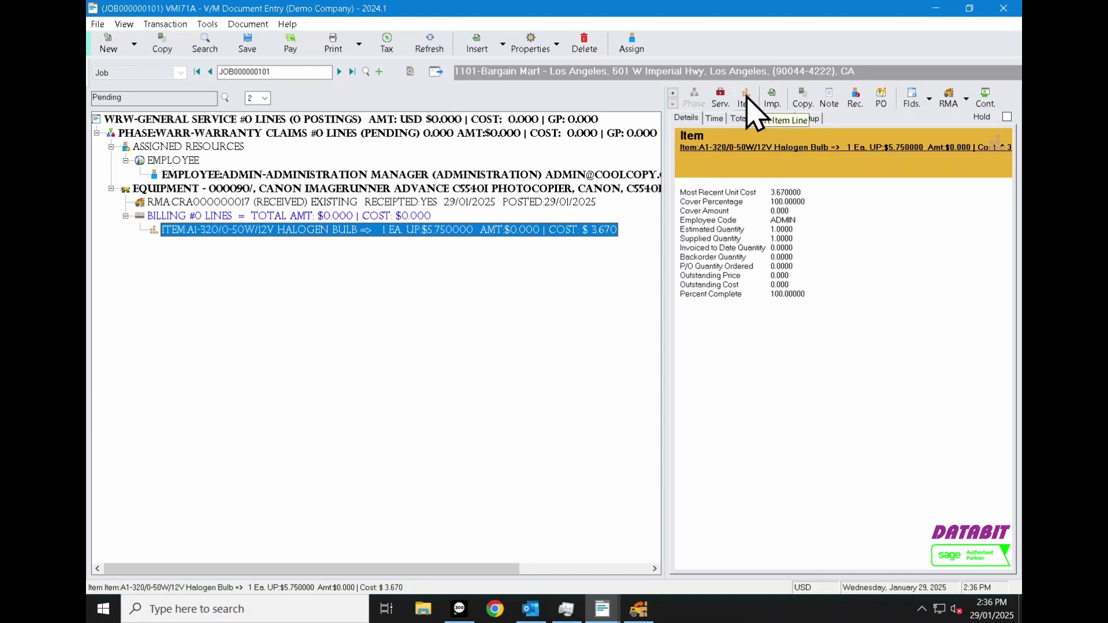
left_click(247, 44)
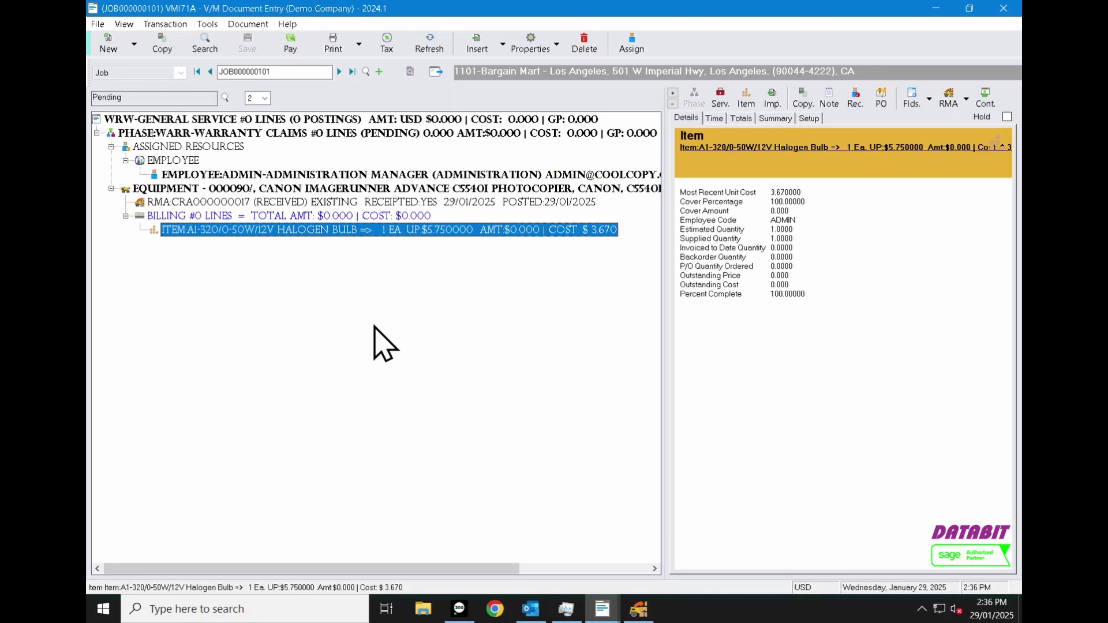
- Add an ELECTRICAL task to the Canon photocopier equipment line
left_click(316, 190)
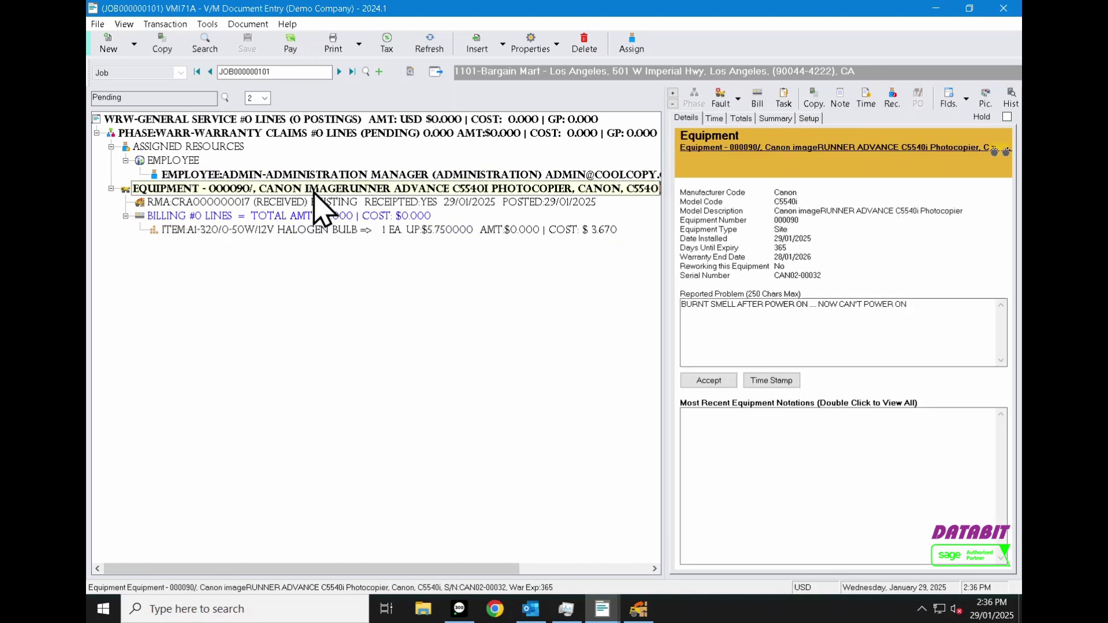
left_click(788, 109)
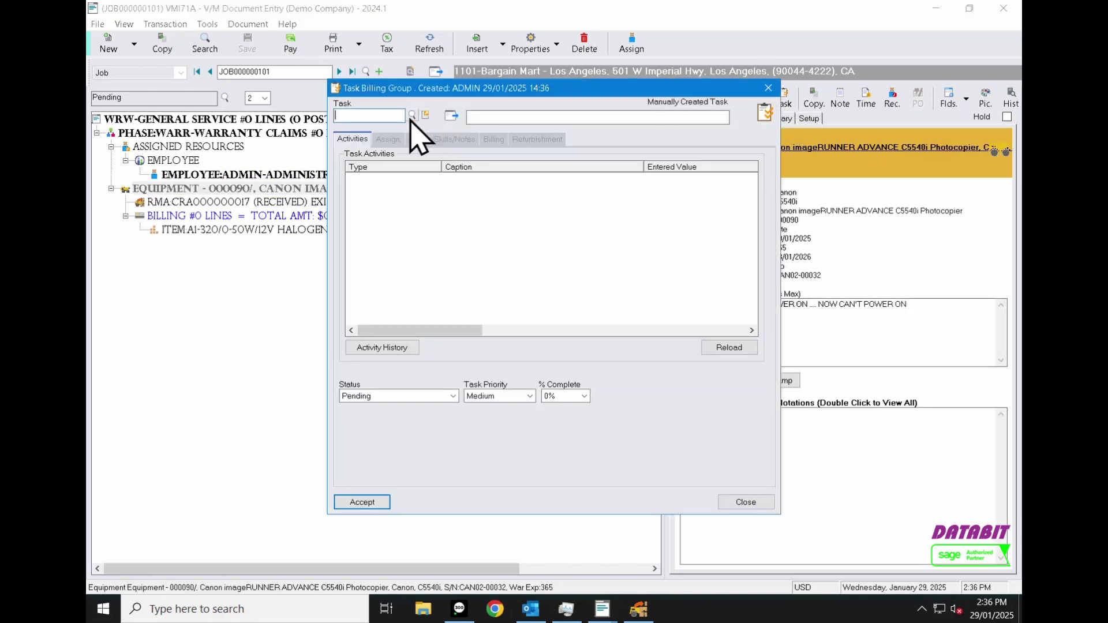
left_click(412, 117)
left_click(267, 185)
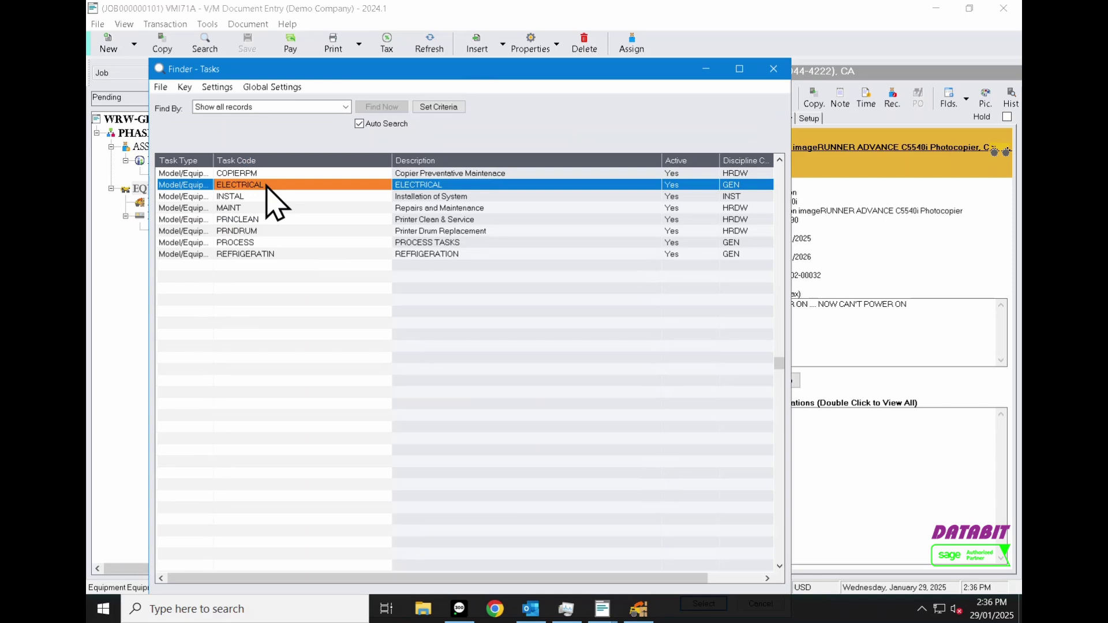
double_click(293, 185)
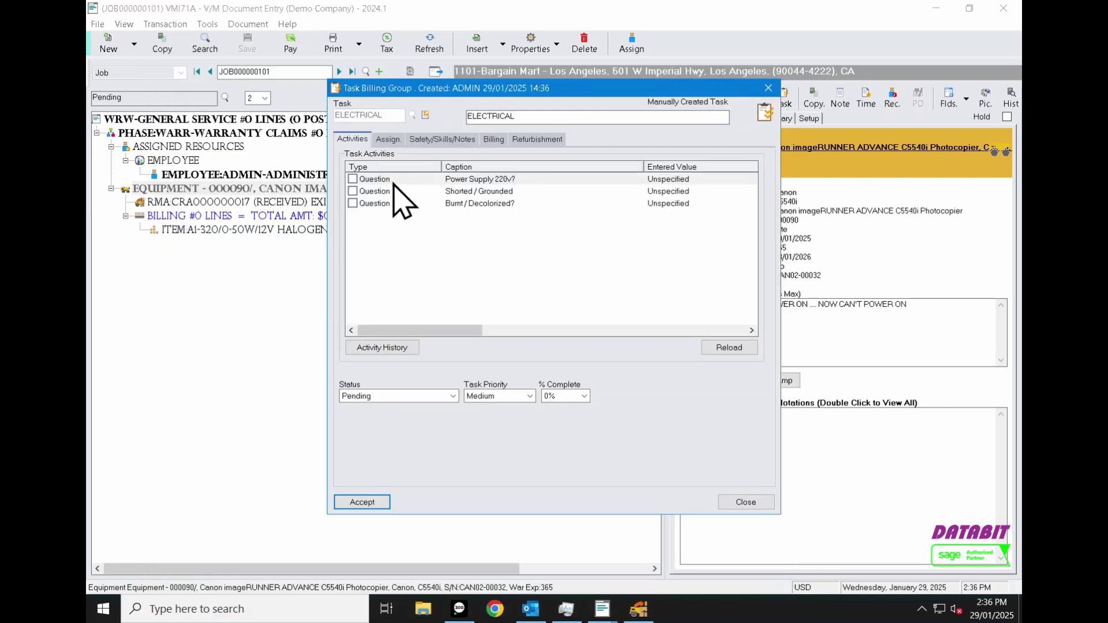
- Answer the electrical task's questions: Power Supply 220v Yes, Shorted / Grounded No, and Burnt / Decolorized Yes
double_click(371, 181)
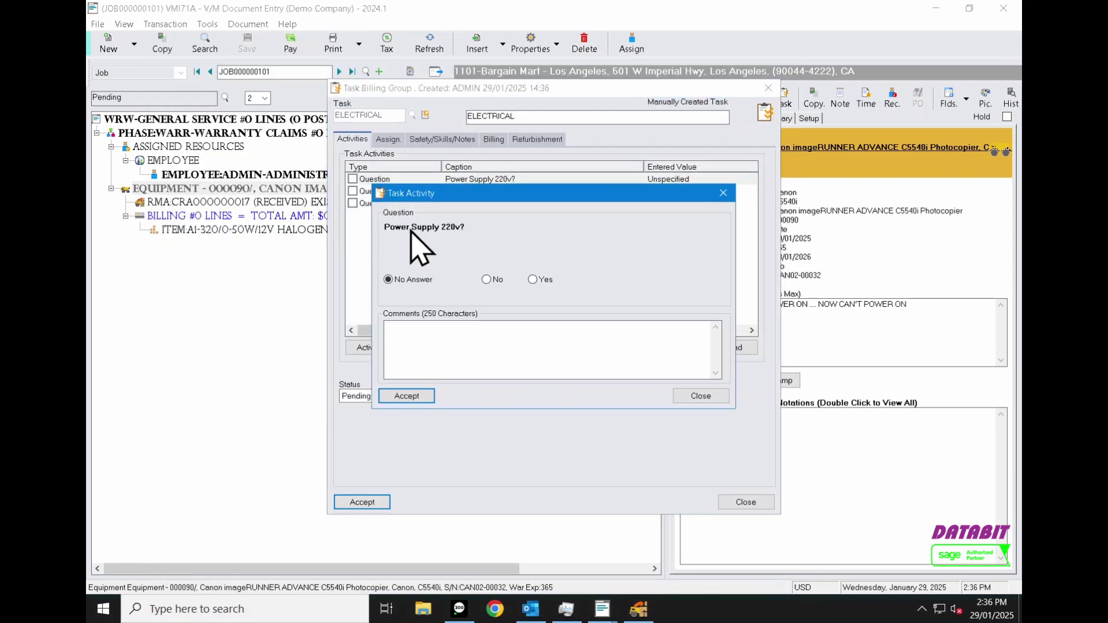
left_click(413, 397)
double_click(361, 192)
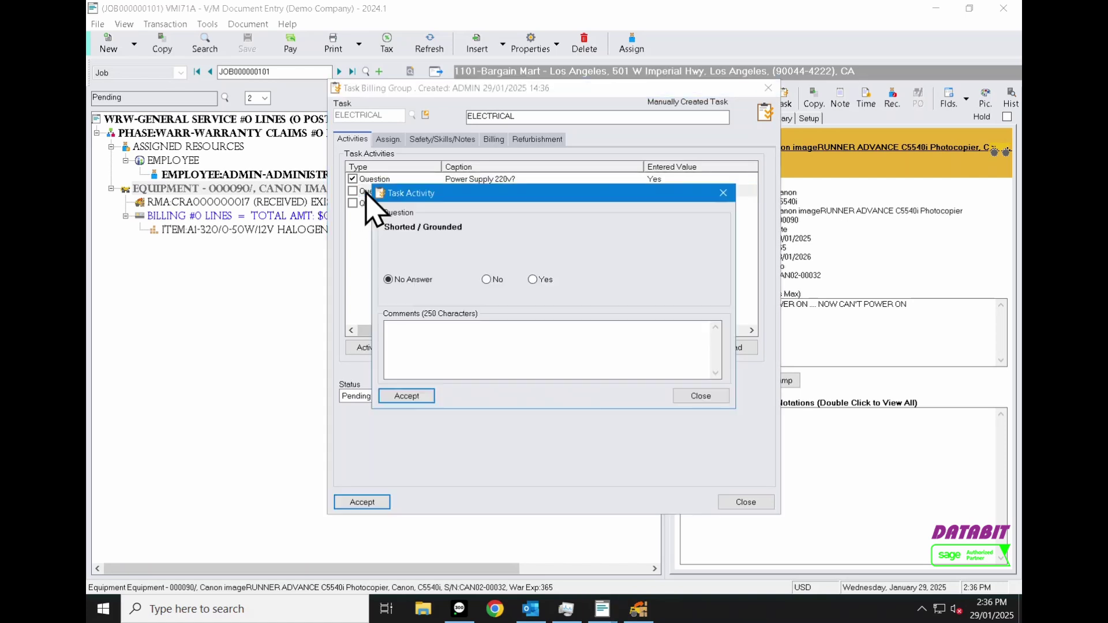
left_click(411, 397)
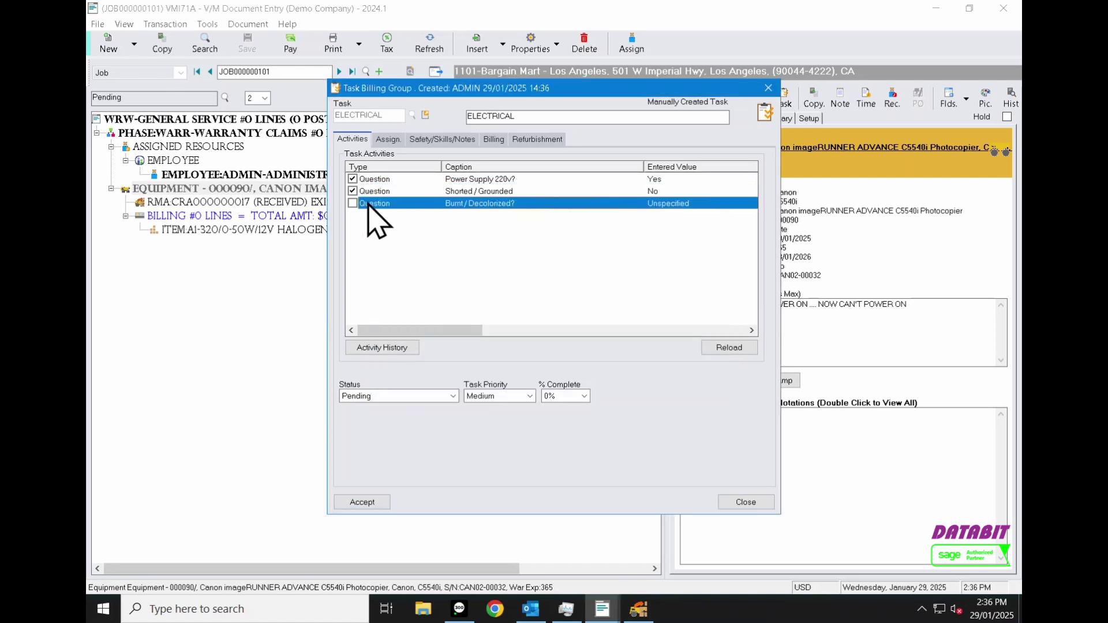
double_click(366, 203)
left_click(541, 211)
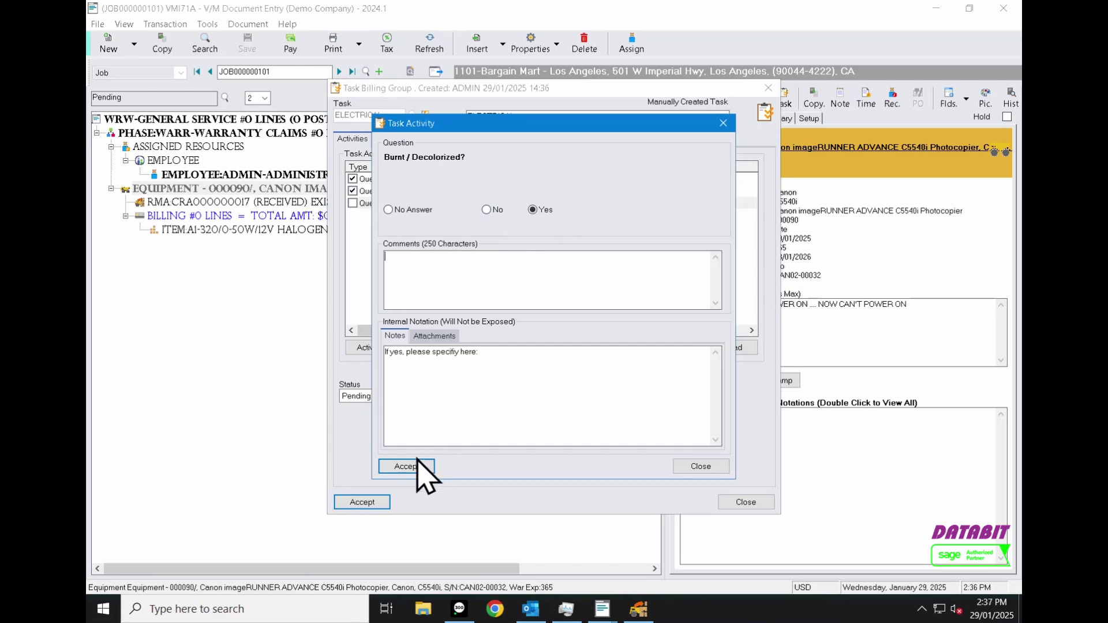
left_click(434, 336)
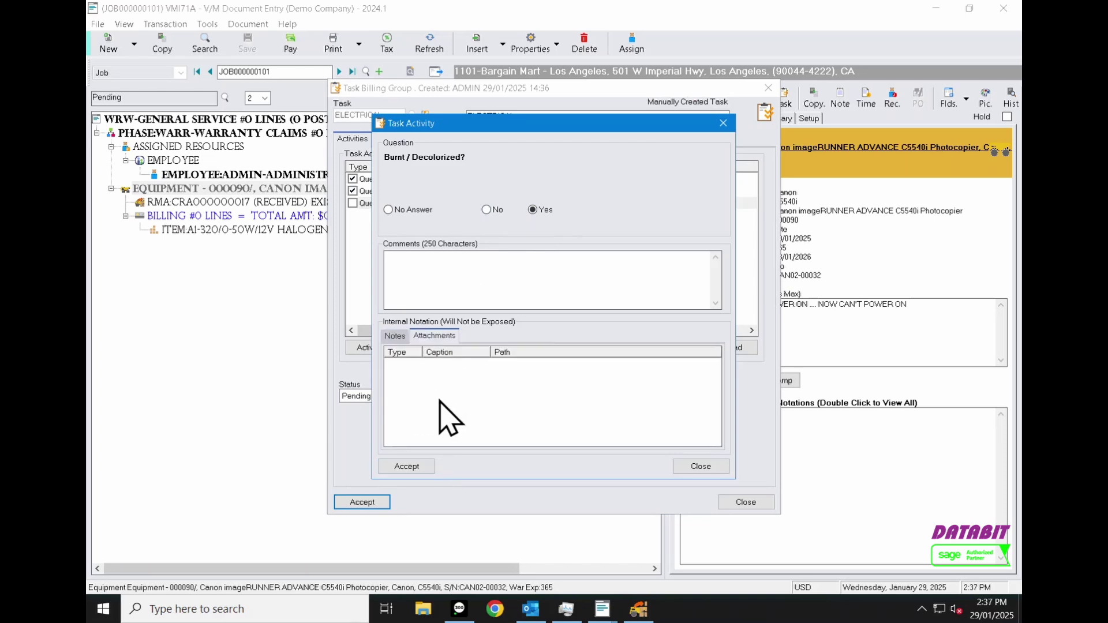
left_click(409, 468)
- Set the electrical task's status to Complete and accept the task
left_click(399, 396)
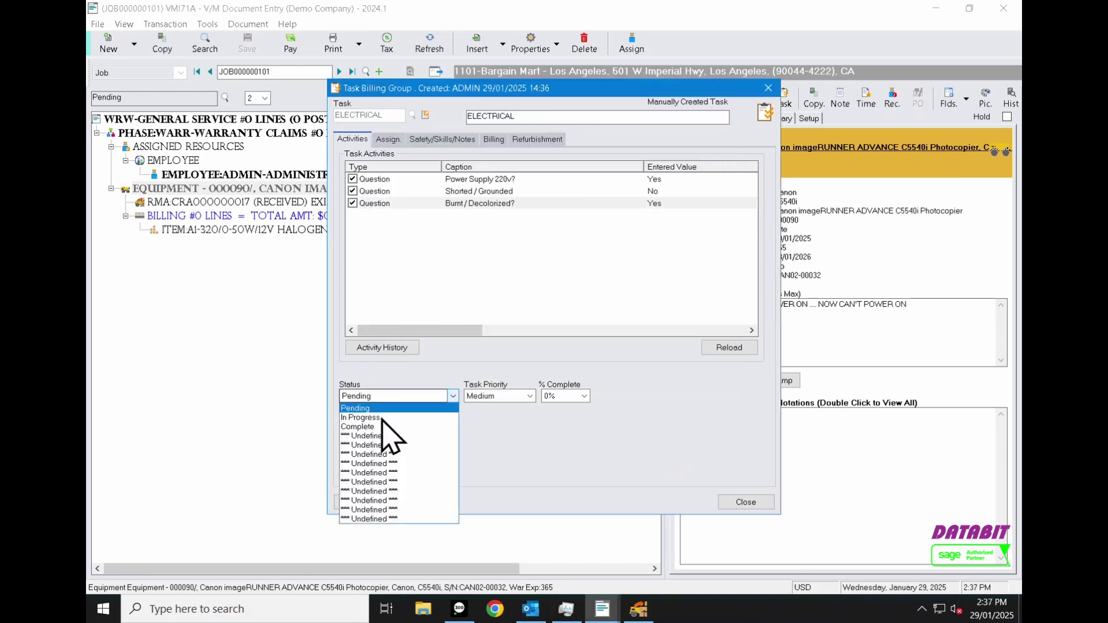
left_click(374, 443)
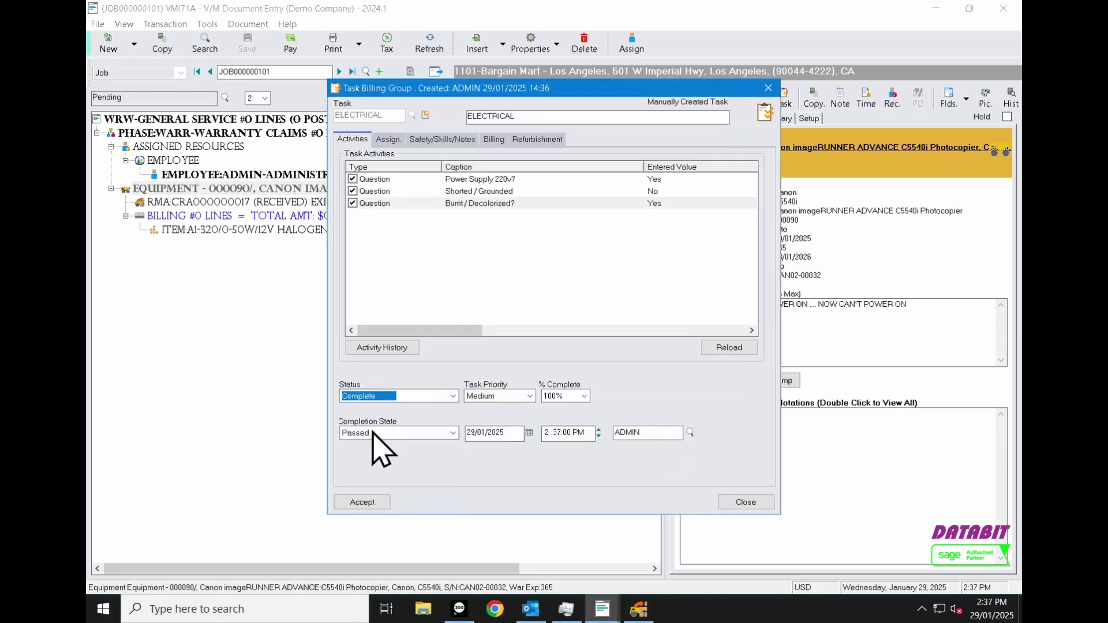
left_click(362, 502)
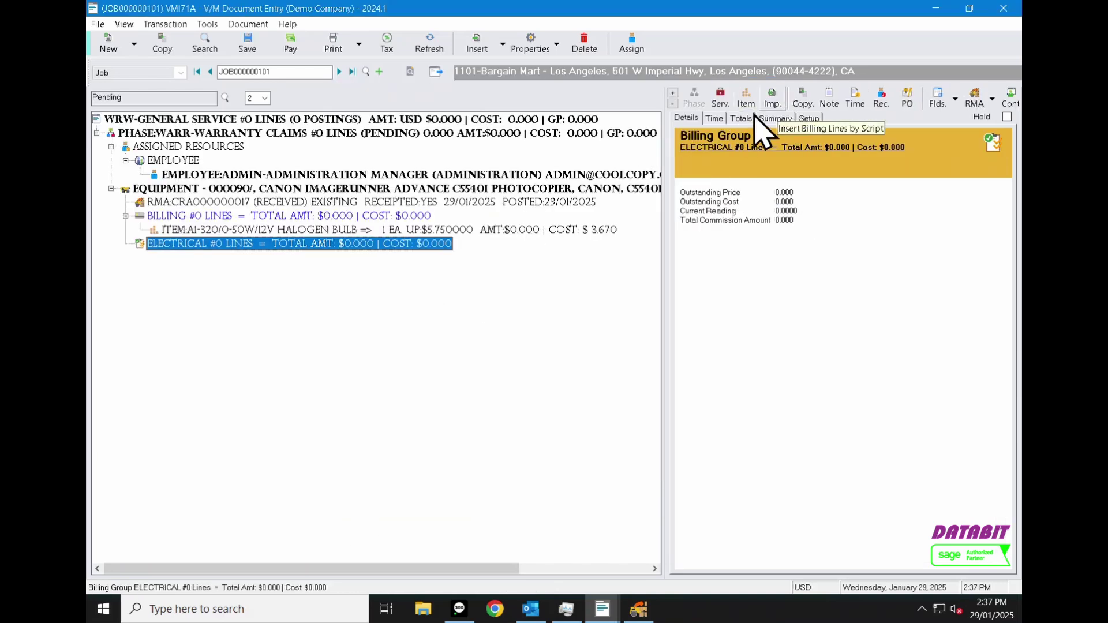
- Add a REFRIGERATIN (Refrigeration) task to the Canon photocopier equipment line
left_click(364, 192)
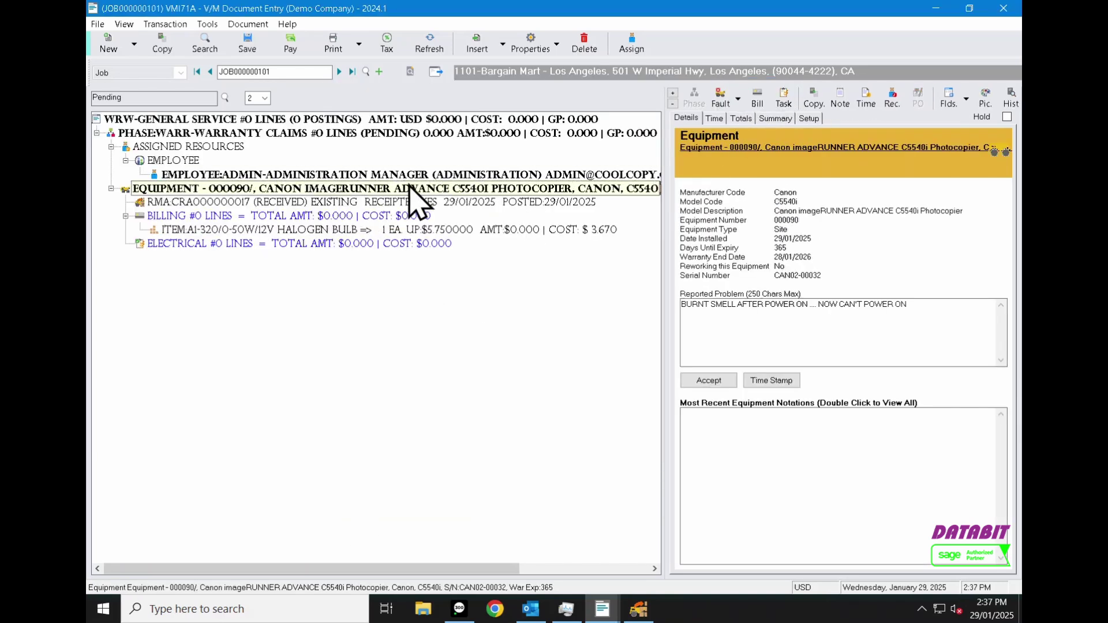
left_click(786, 98)
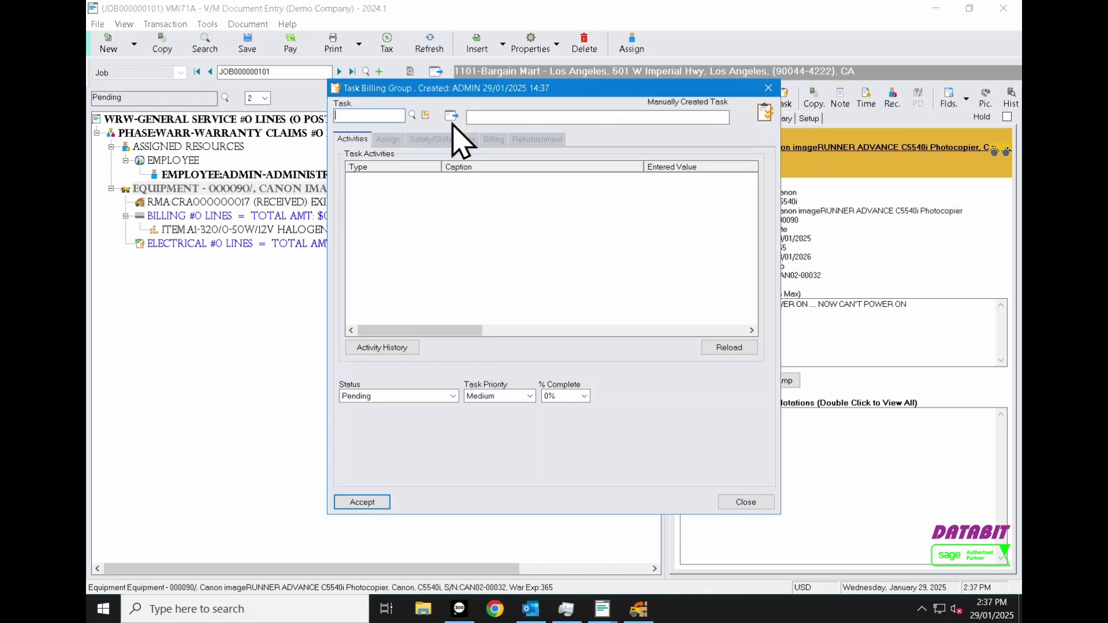
left_click(414, 120)
double_click(201, 254)
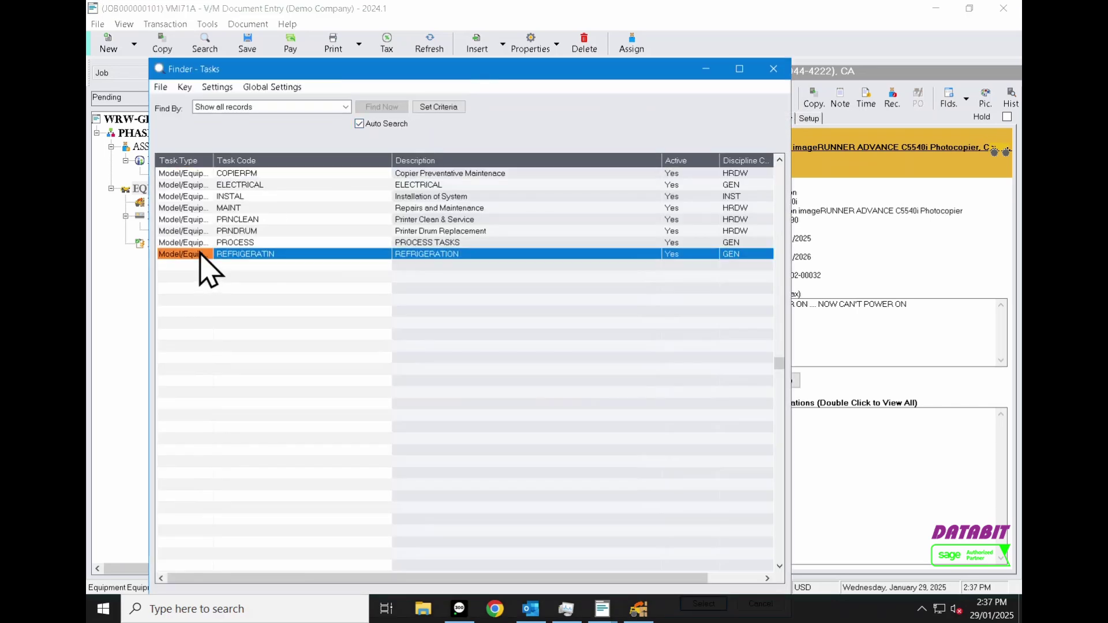
- Record the refrigeration task's Refrigerant Type as R410 and its Static Pressure as 65 PSI
double_click(371, 182)
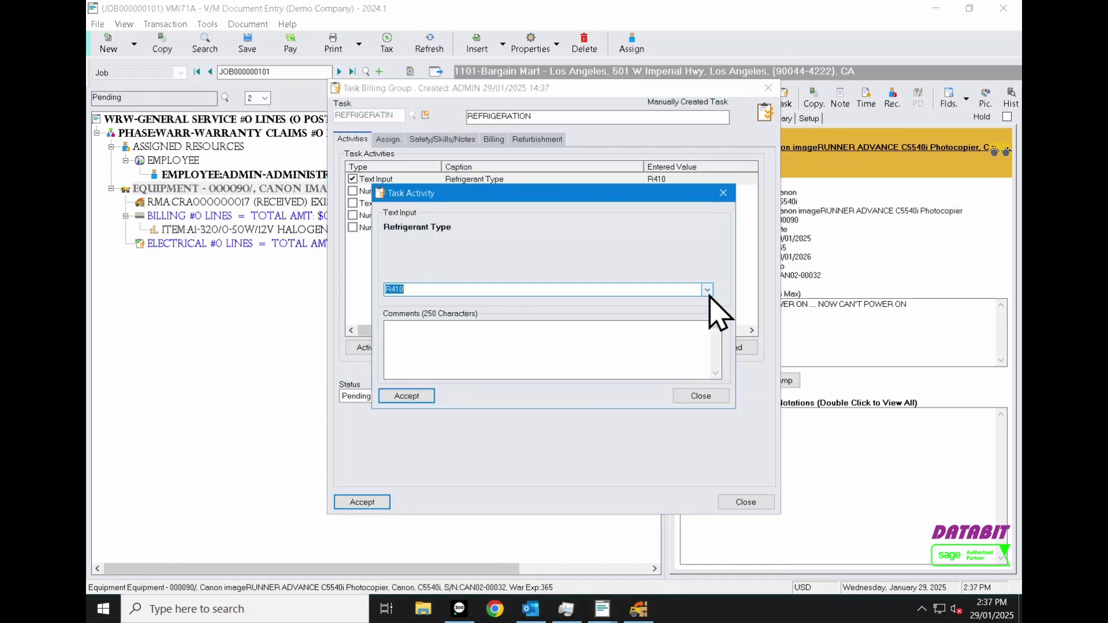
left_click(707, 290)
left_click(411, 341)
left_click(407, 397)
double_click(364, 191)
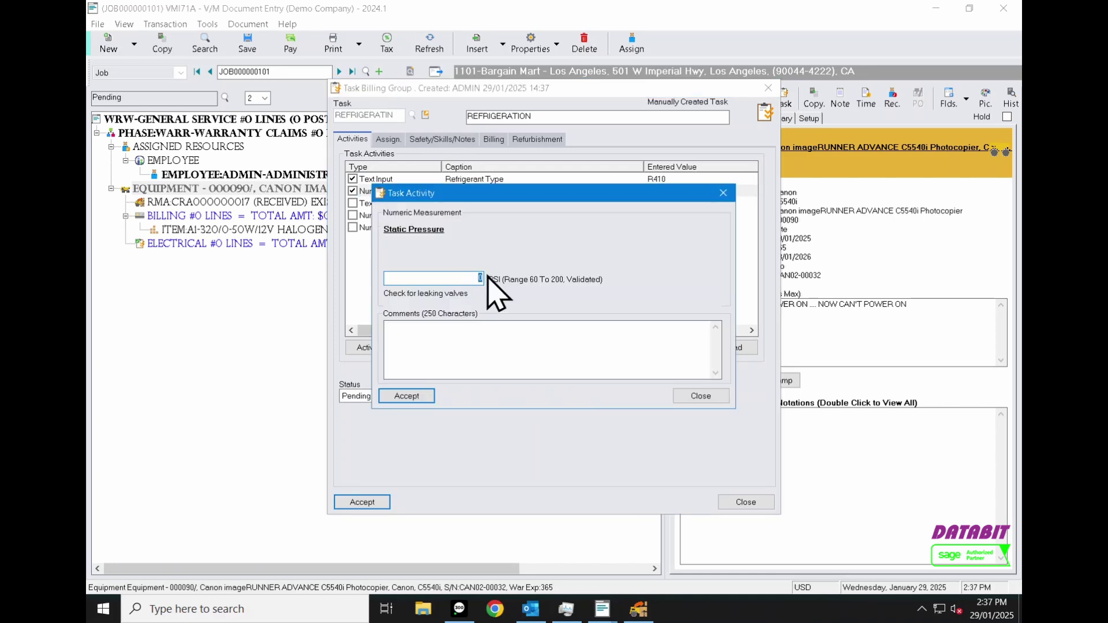
type("65")
key("Return")
- Enter Condenser Type TEST, compressor capacitor START value 44 uF and RUN value 55 uF for the refrigeration task
double_click(428, 203)
type("TEST")
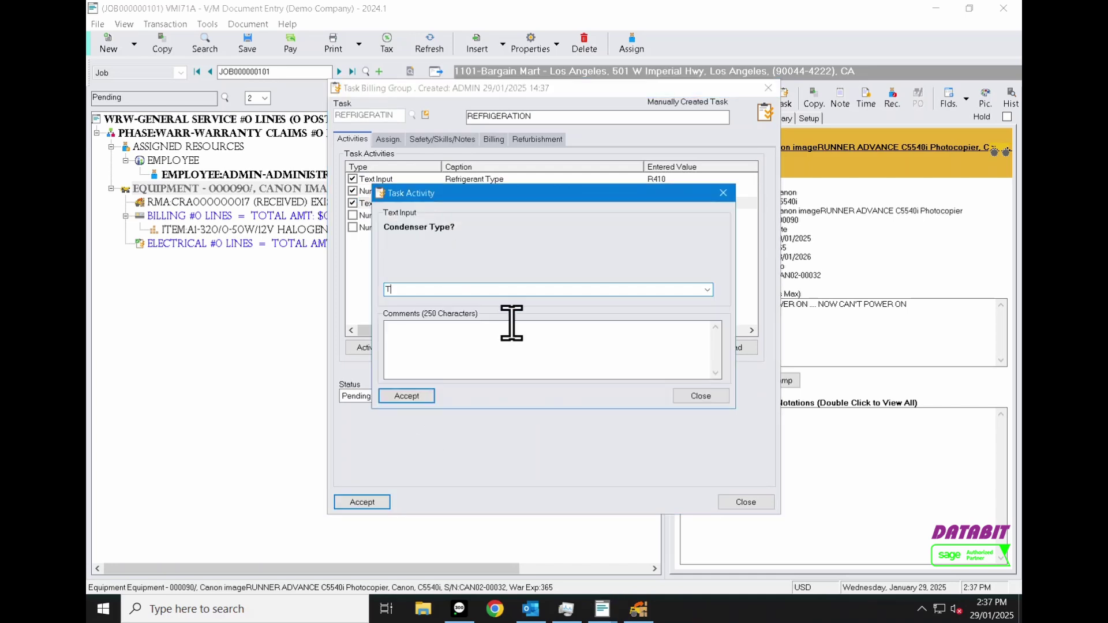
left_click(407, 396)
double_click(399, 216)
type("44")
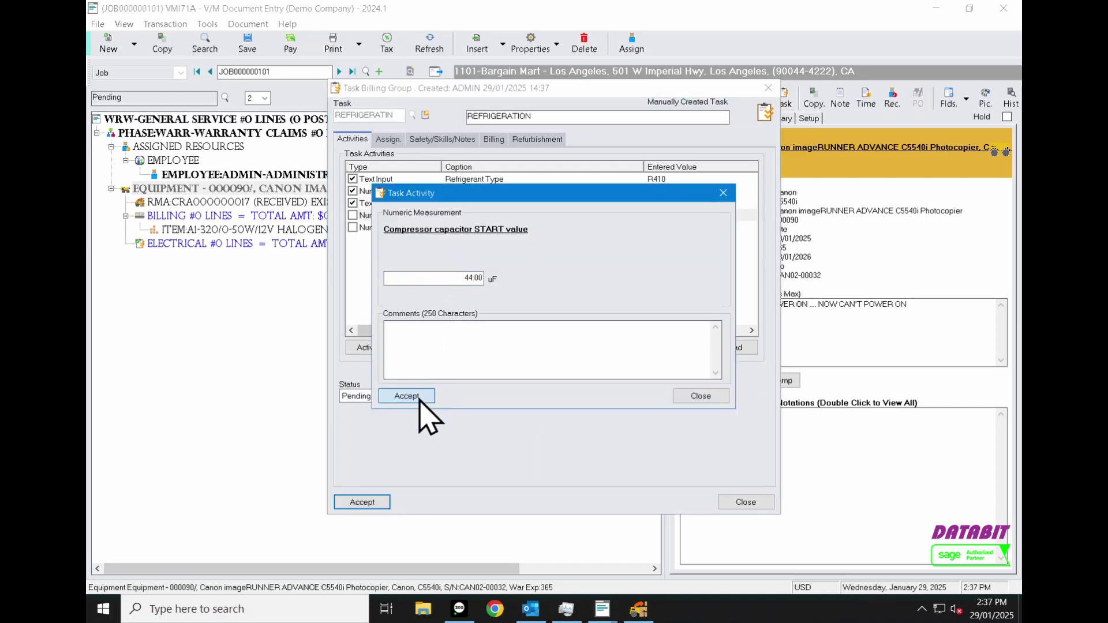
left_click(407, 396)
double_click(409, 228)
type("55")
left_click(407, 396)
- Set the refrigeration task's status to Complete with completion state Passed and accept the task
left_click(404, 396)
left_click(404, 425)
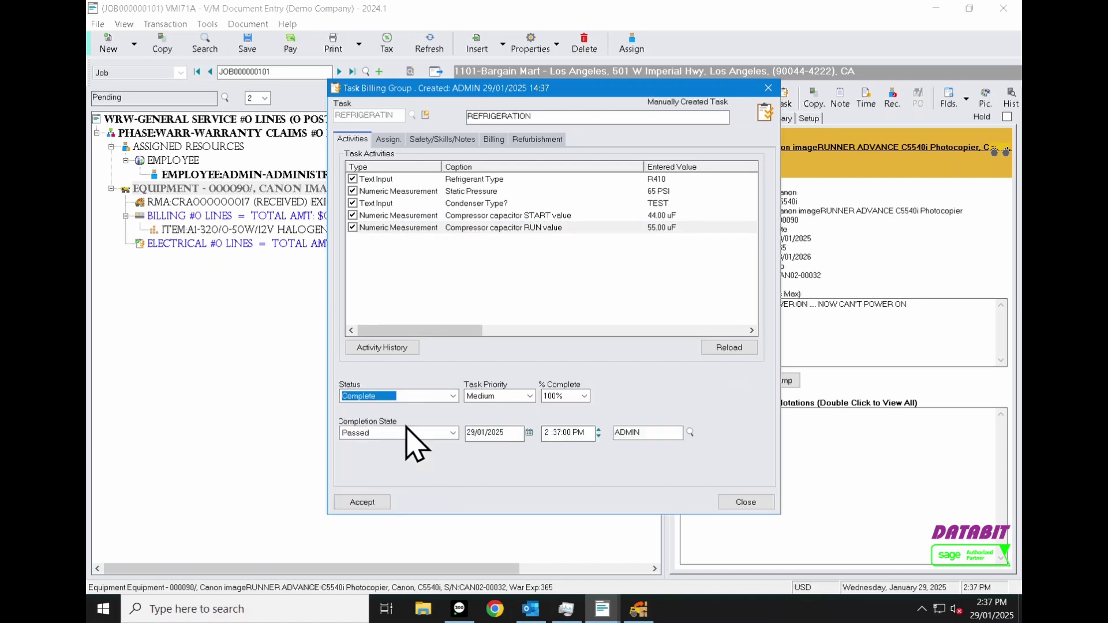
left_click(438, 433)
left_click(416, 445)
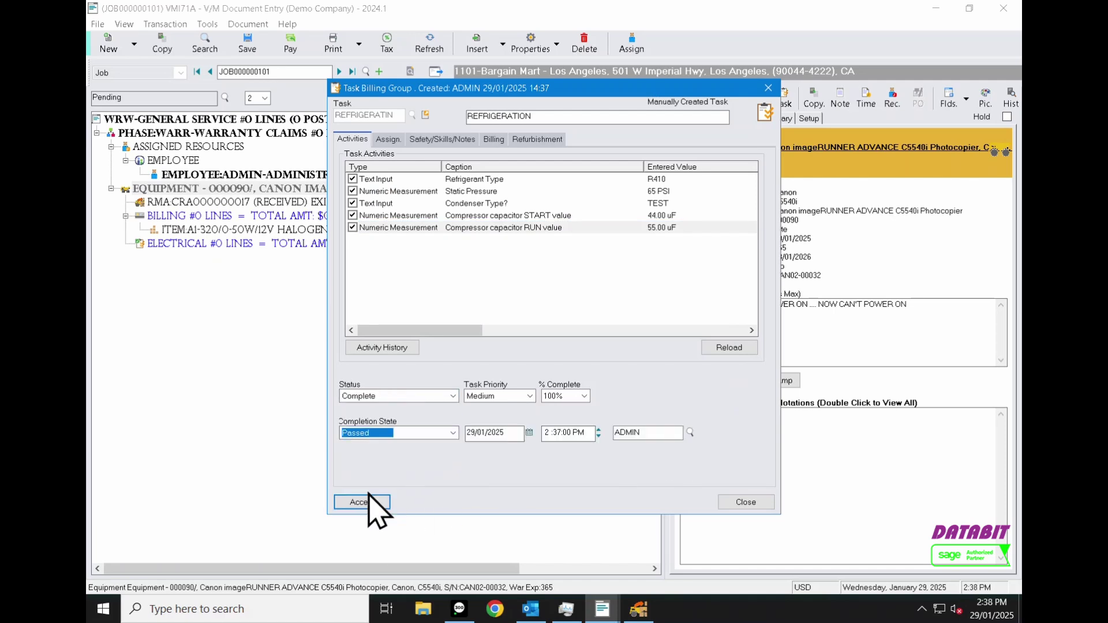
left_click(367, 502)
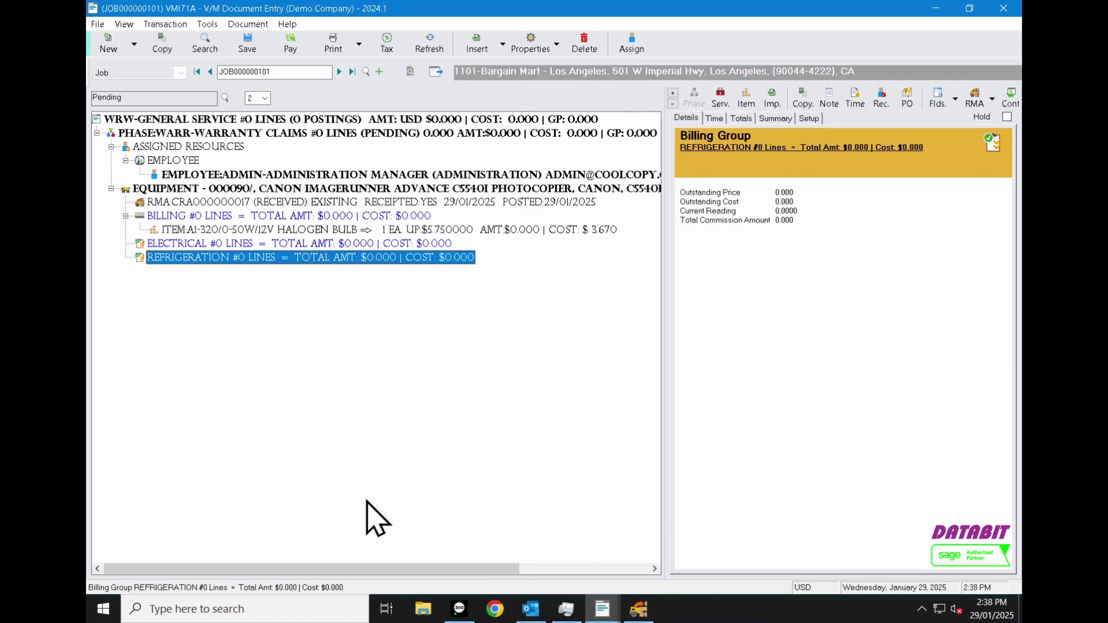
- Start a fault registration on the Canon photocopier equipment line with symptom BT-S, fault F-013 and solution S-023
left_click(193, 232)
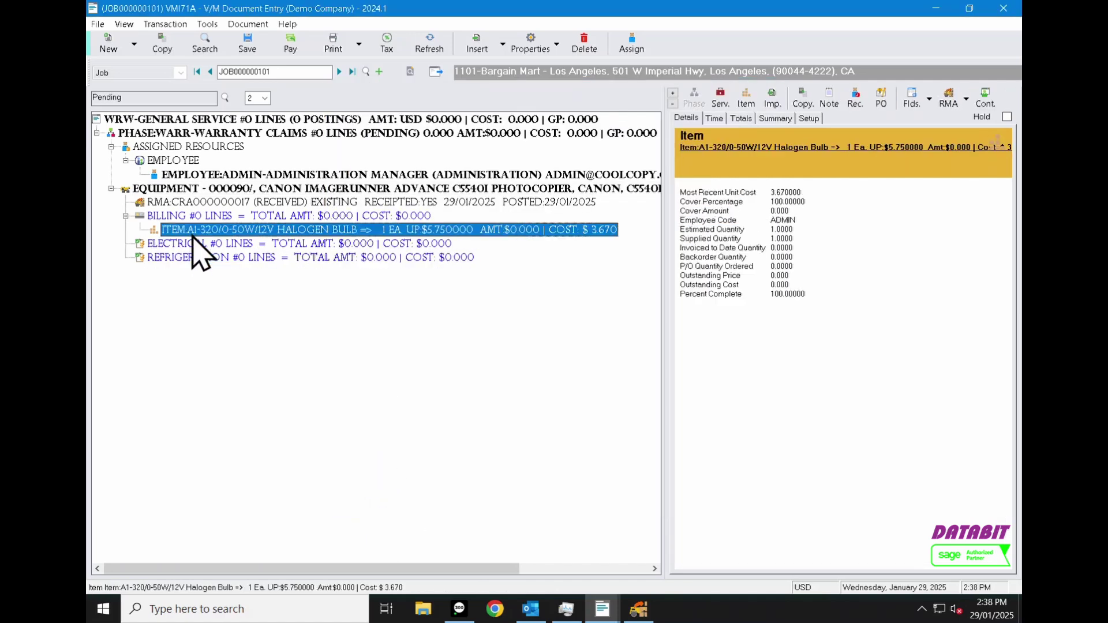
left_click(180, 192)
left_click(721, 99)
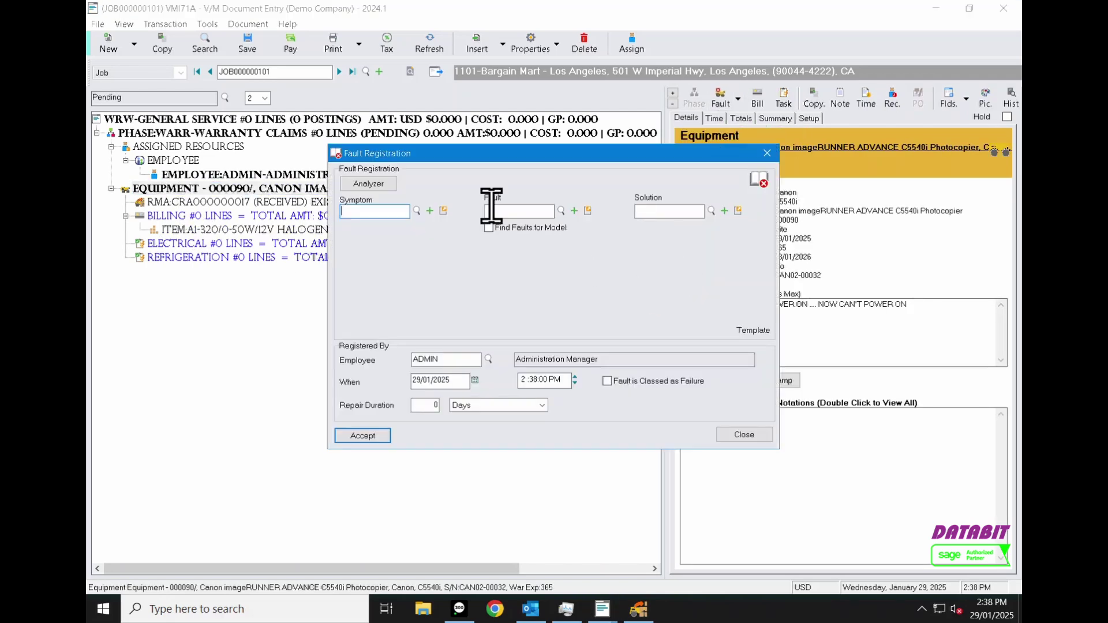
left_click(417, 211)
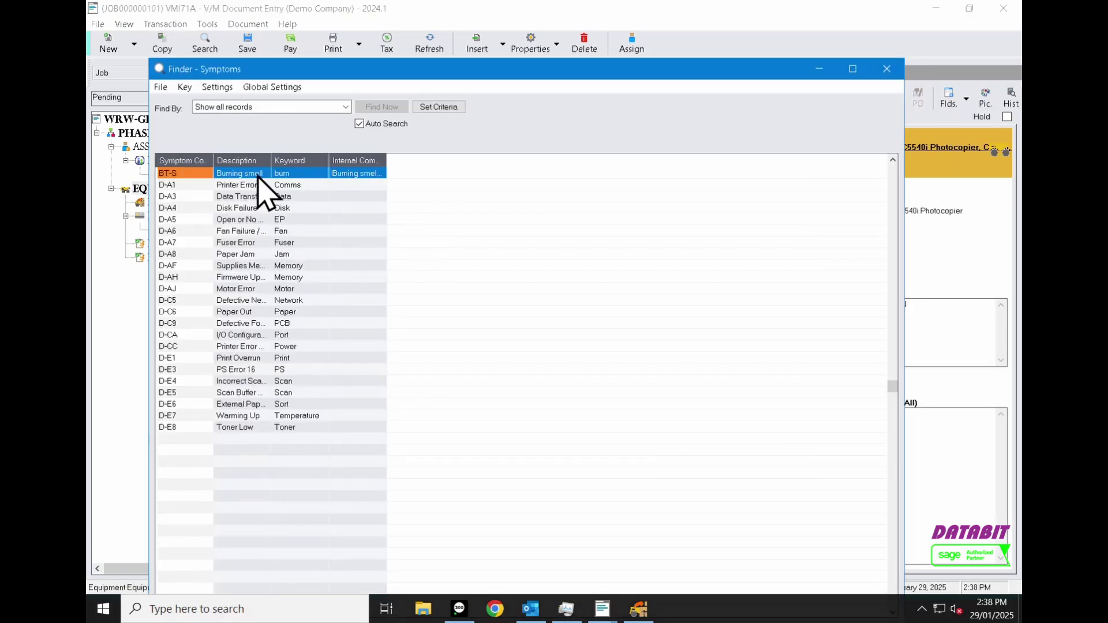
double_click(258, 174)
left_click(561, 210)
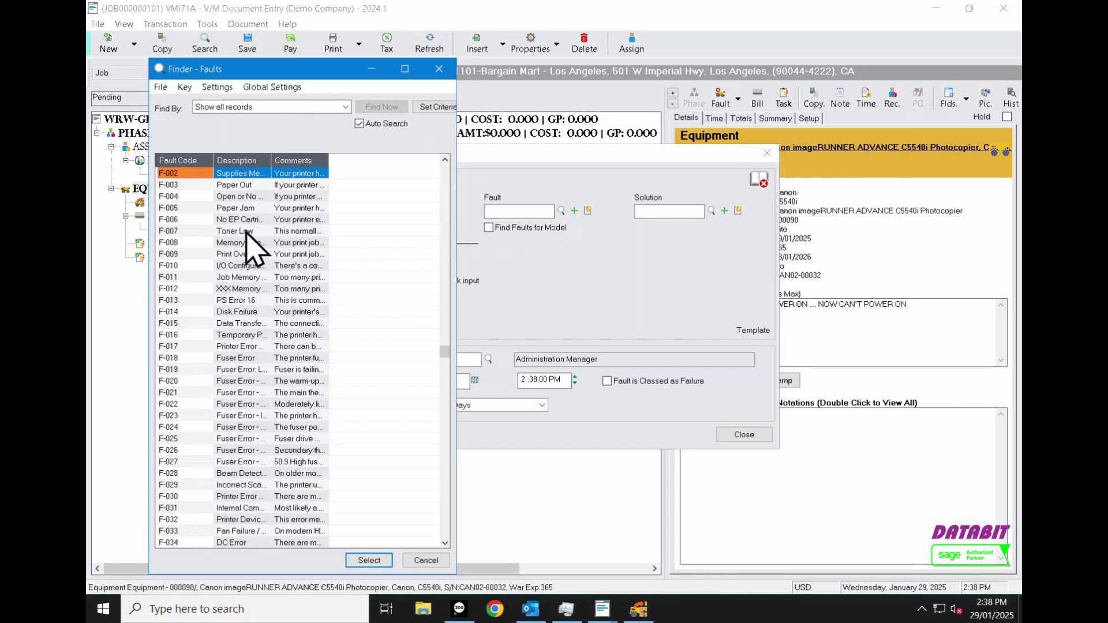
double_click(250, 301)
left_click(714, 212)
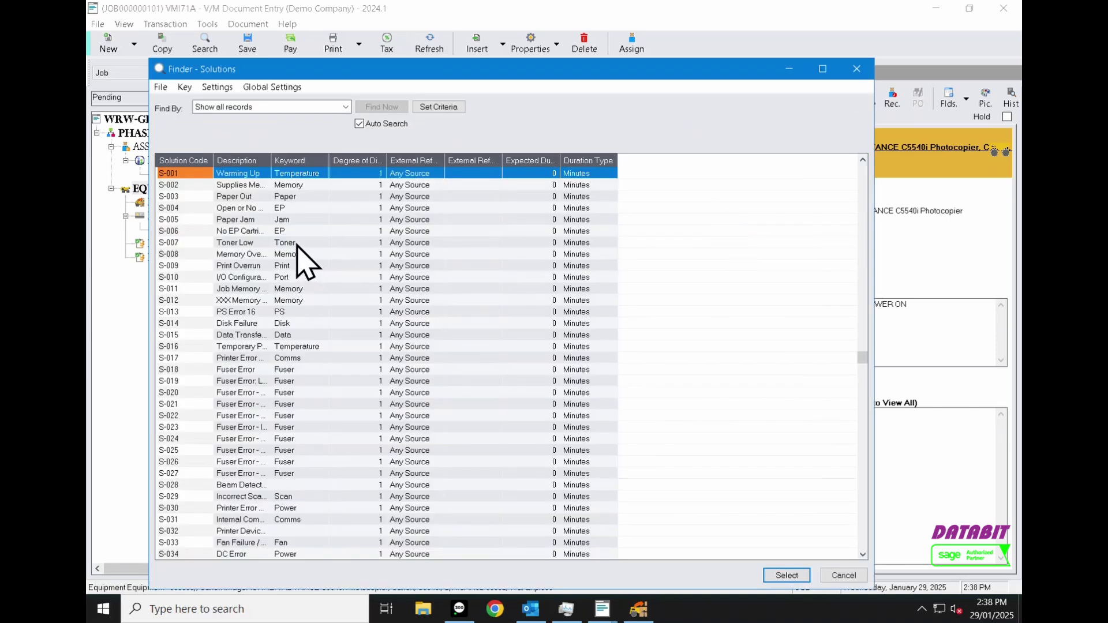
double_click(254, 427)
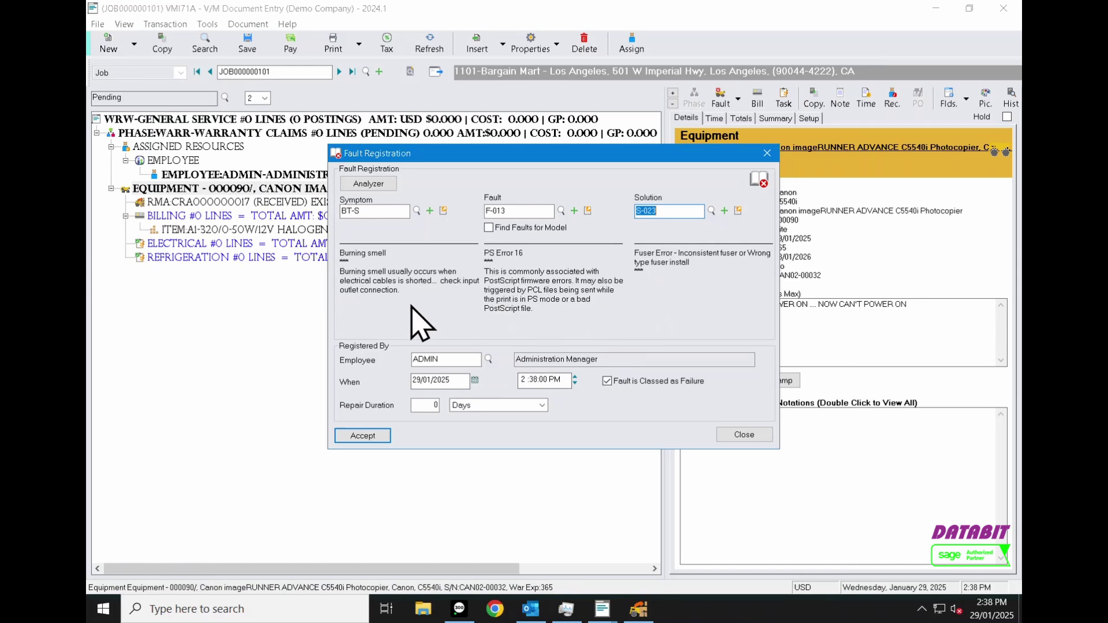
- Set the repair duration to 2 days, then accept the fault registration and create the new associations for fault F-013
left_click(366, 439)
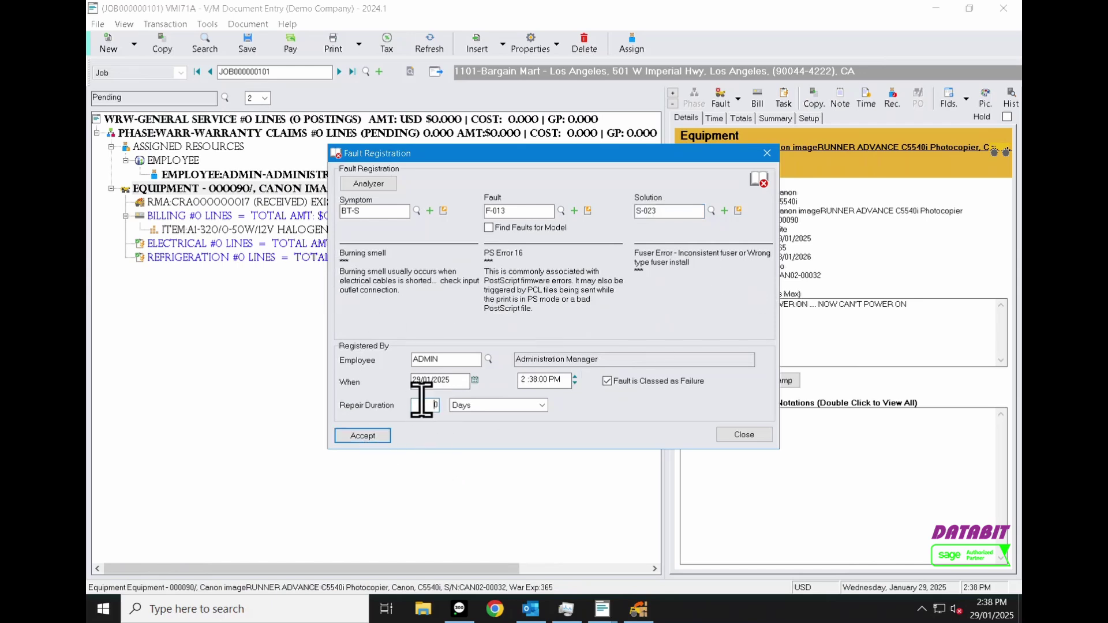
type("2")
left_click(364, 436)
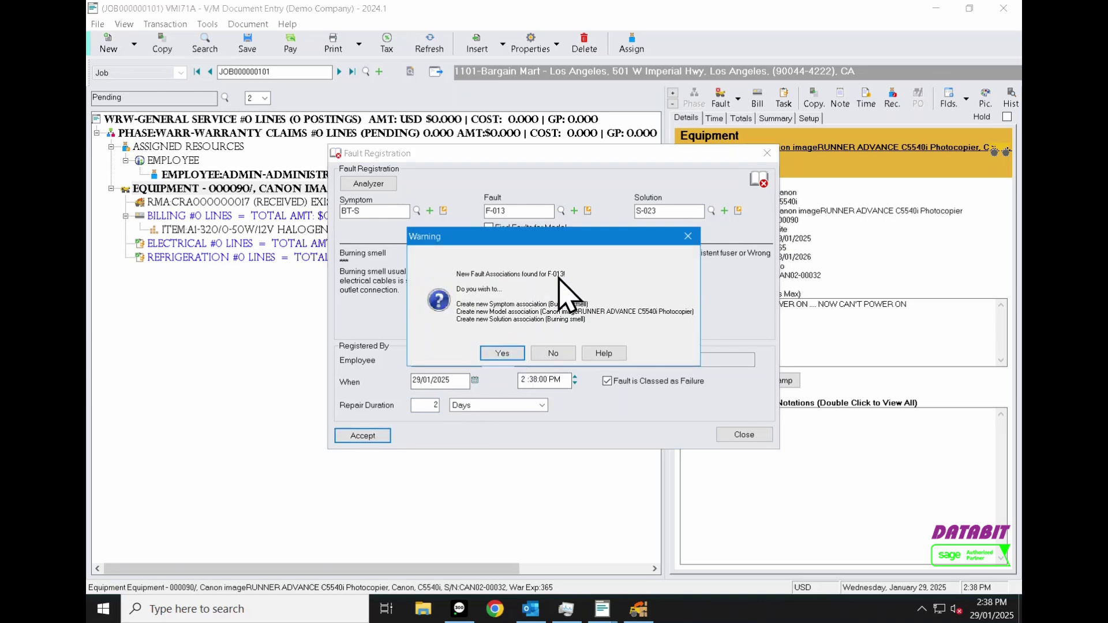
left_click(497, 354)
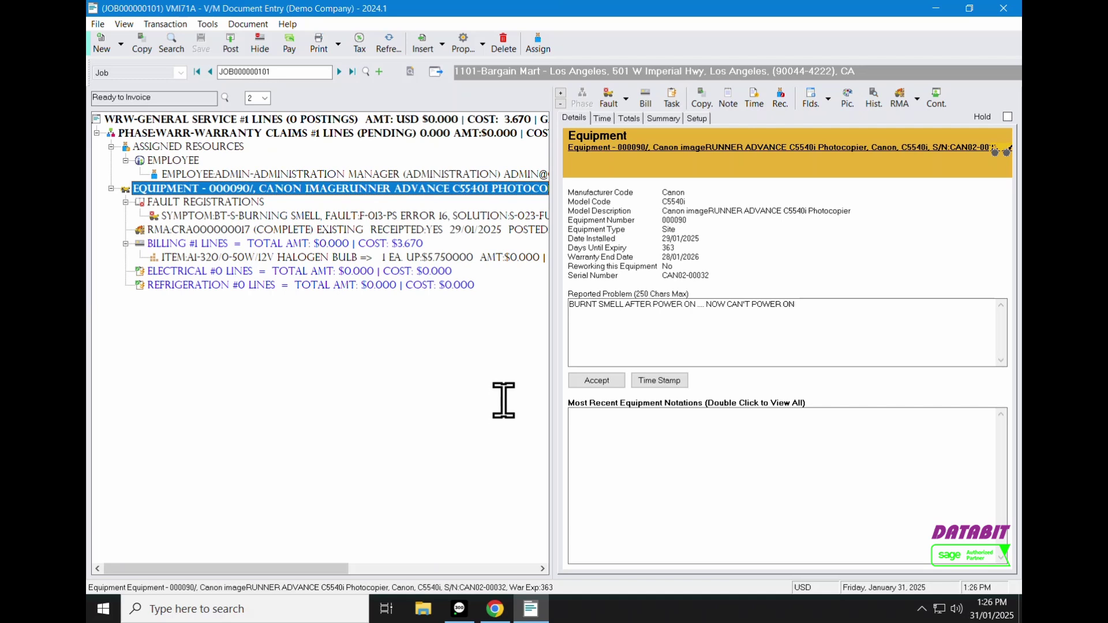
- Print the Work Order - Job Card along with the Customer Confirmation, using Print Destination for the work order, and close its preview
left_click(319, 44)
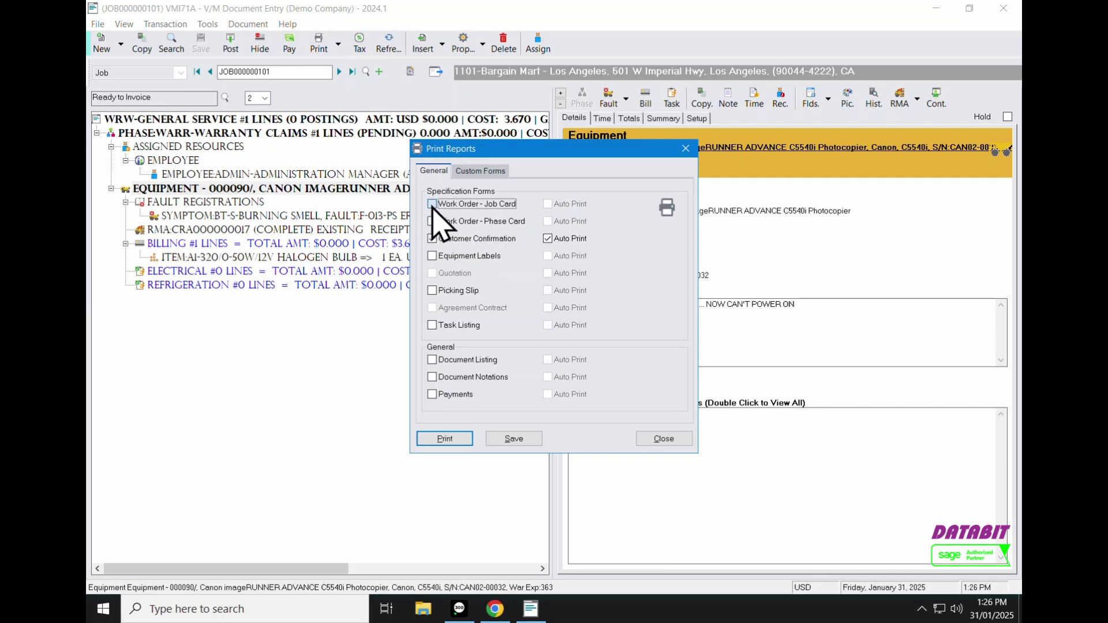
left_click(447, 439)
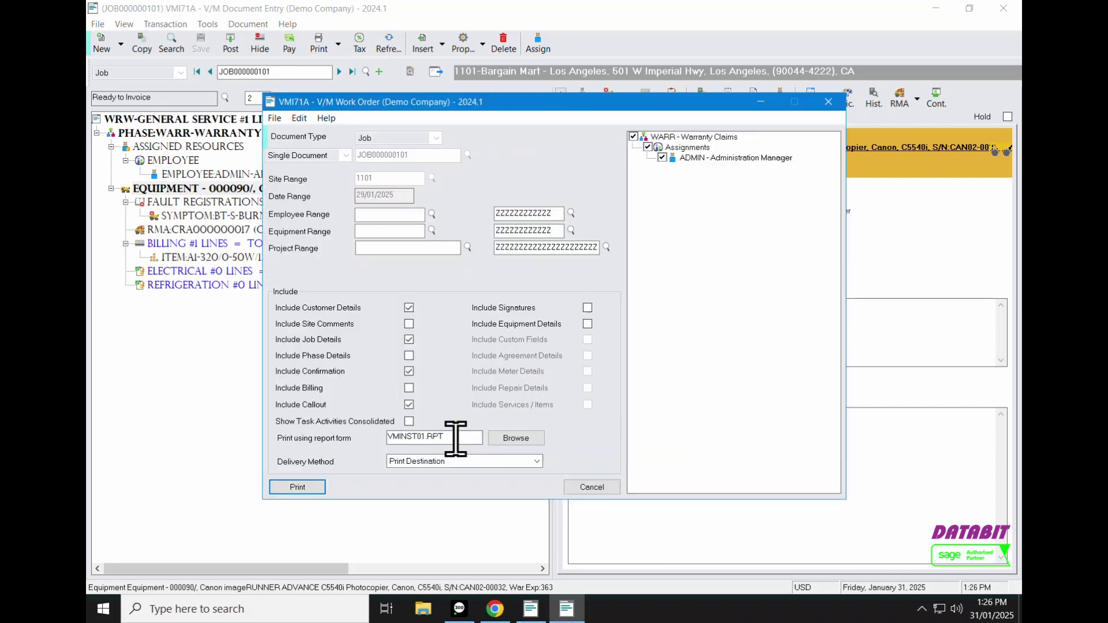
left_click(495, 461)
left_click(393, 475)
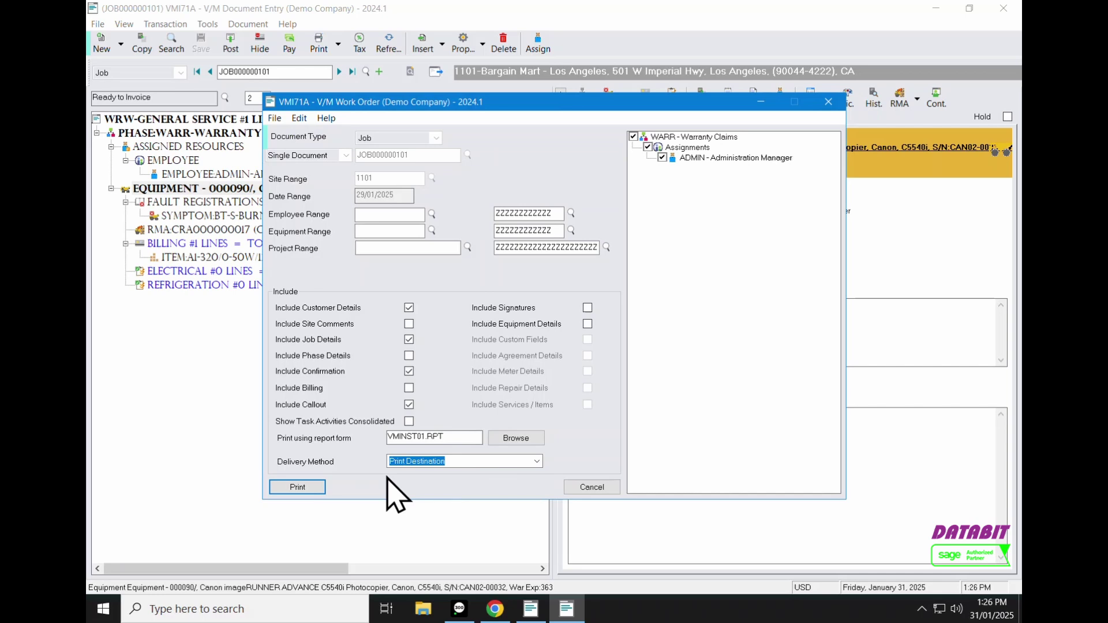
left_click(317, 488)
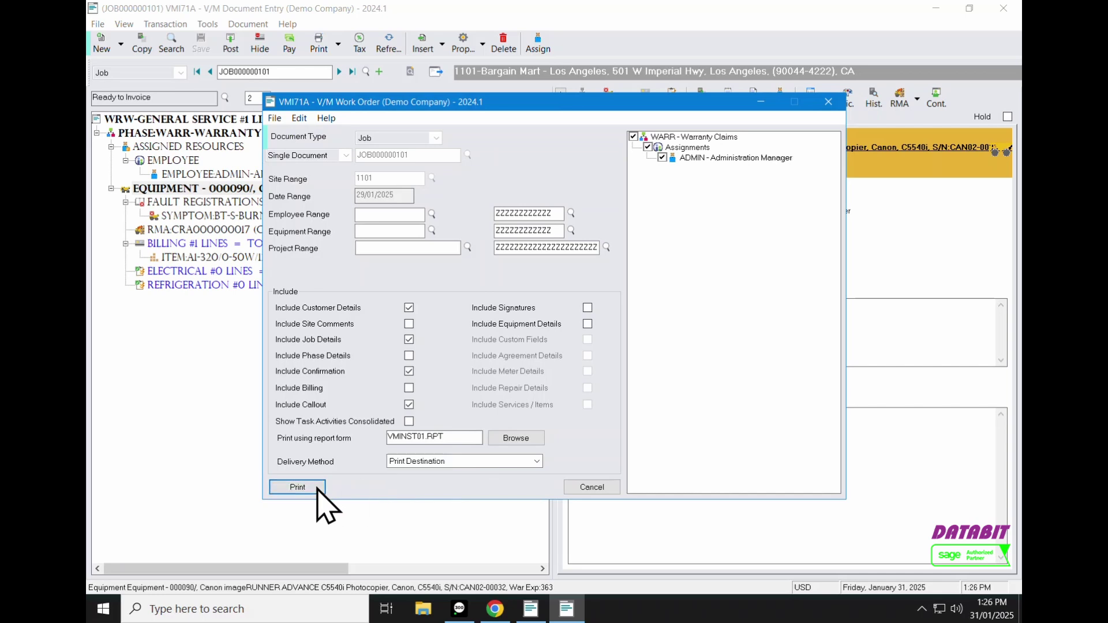
scroll(759, 507, "down", 3)
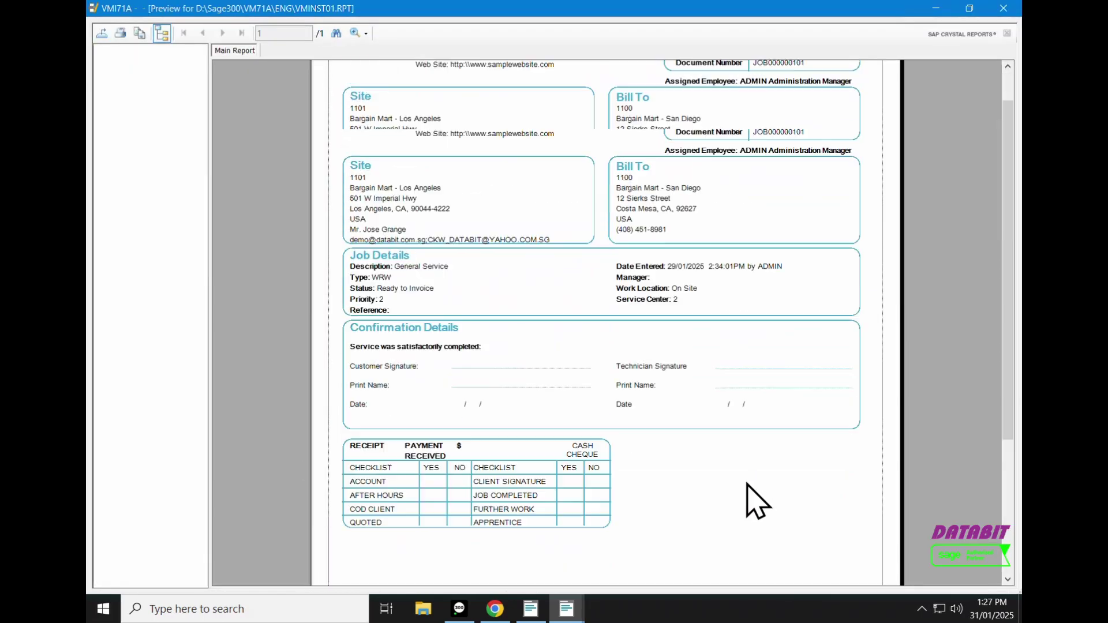
left_click(1004, 8)
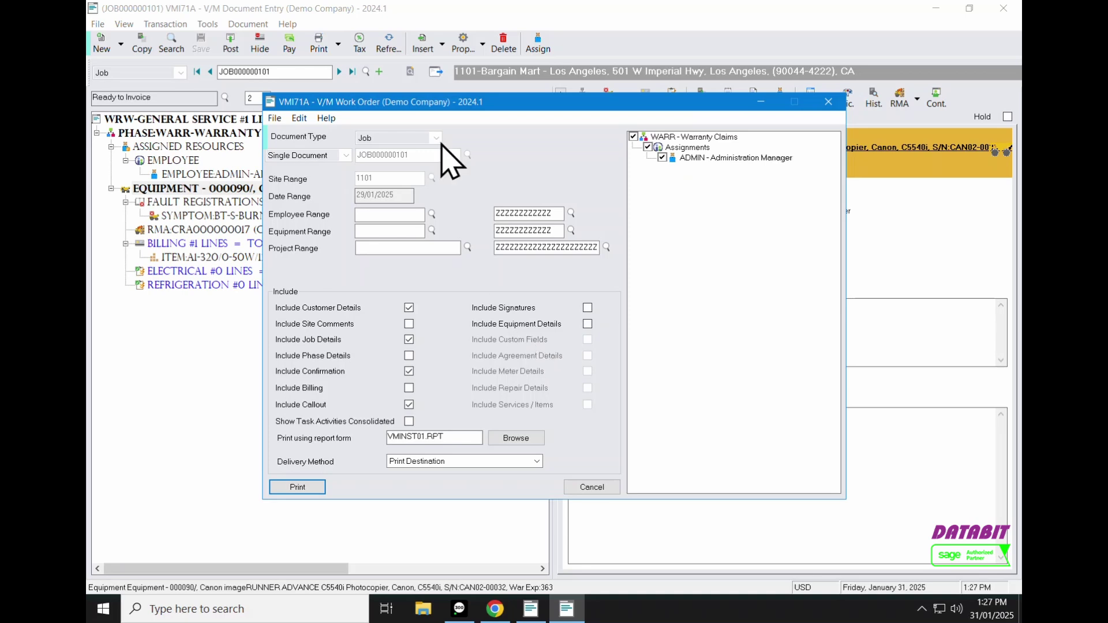
left_click(586, 491)
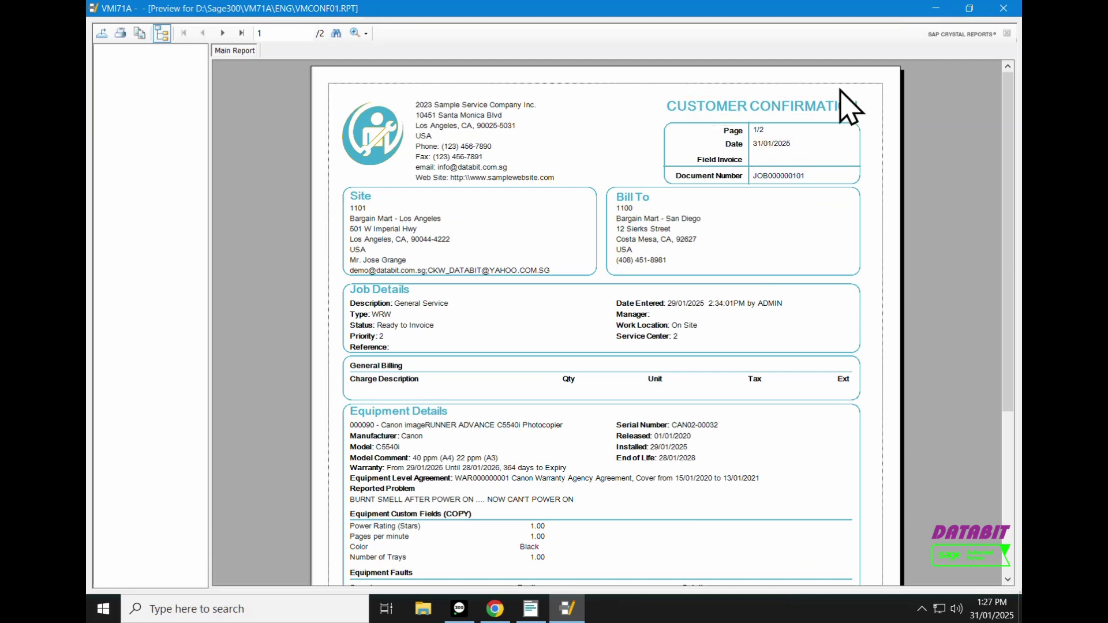
- Review both pages of the Customer Confirmation, including the reported problem, equipment faults and task activities, and close the preview
scroll(791, 386, "down", 3)
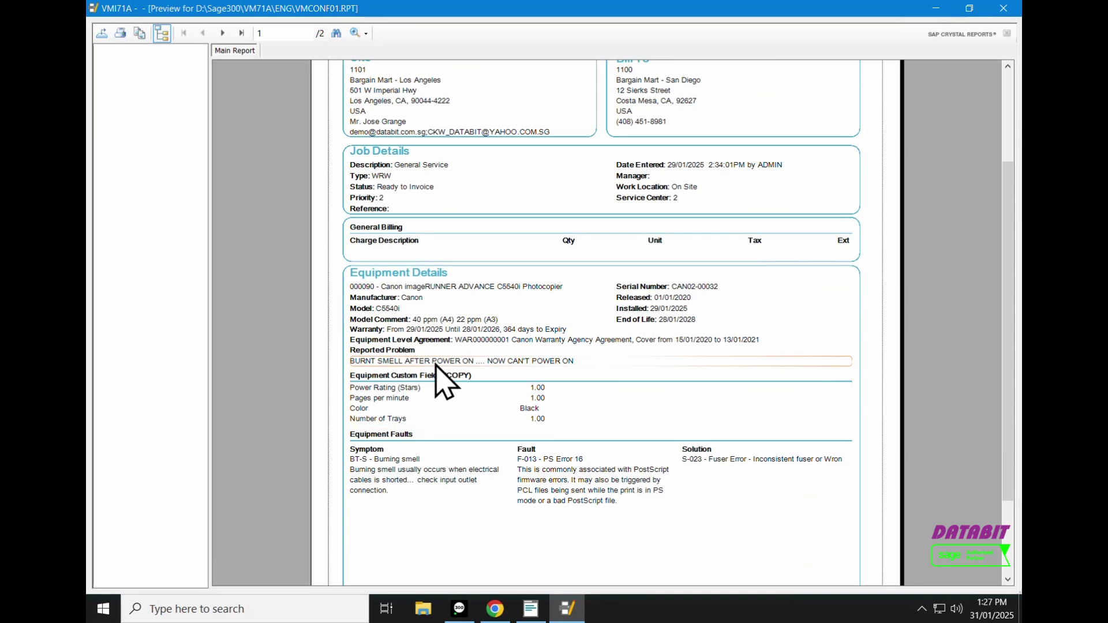
scroll(512, 471, "down", 3)
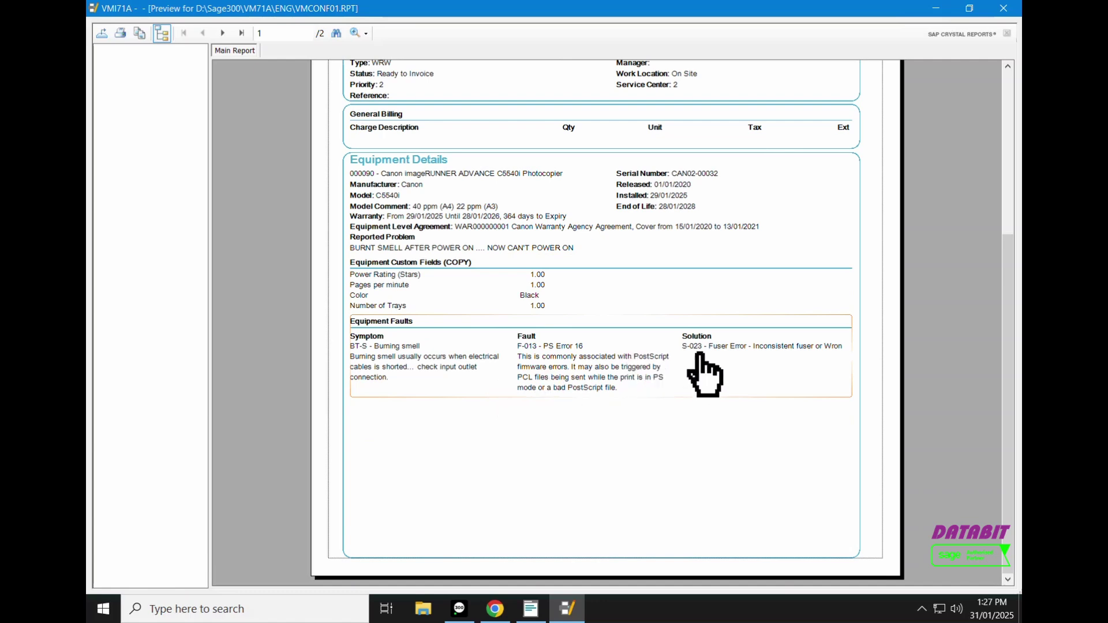
left_click(231, 37)
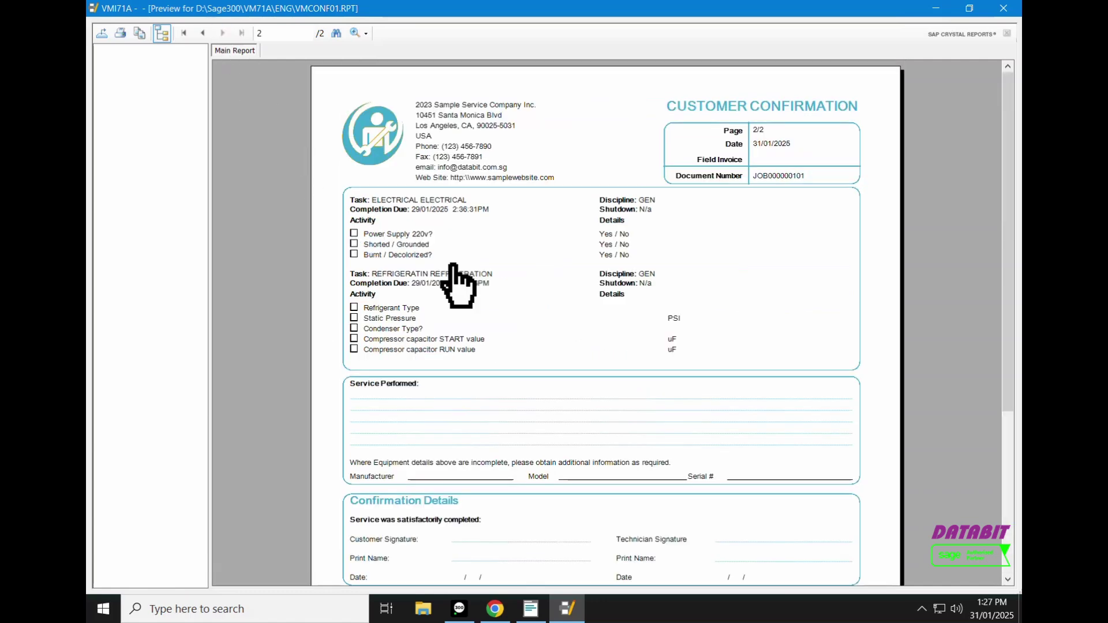
scroll(633, 356, "down", 2)
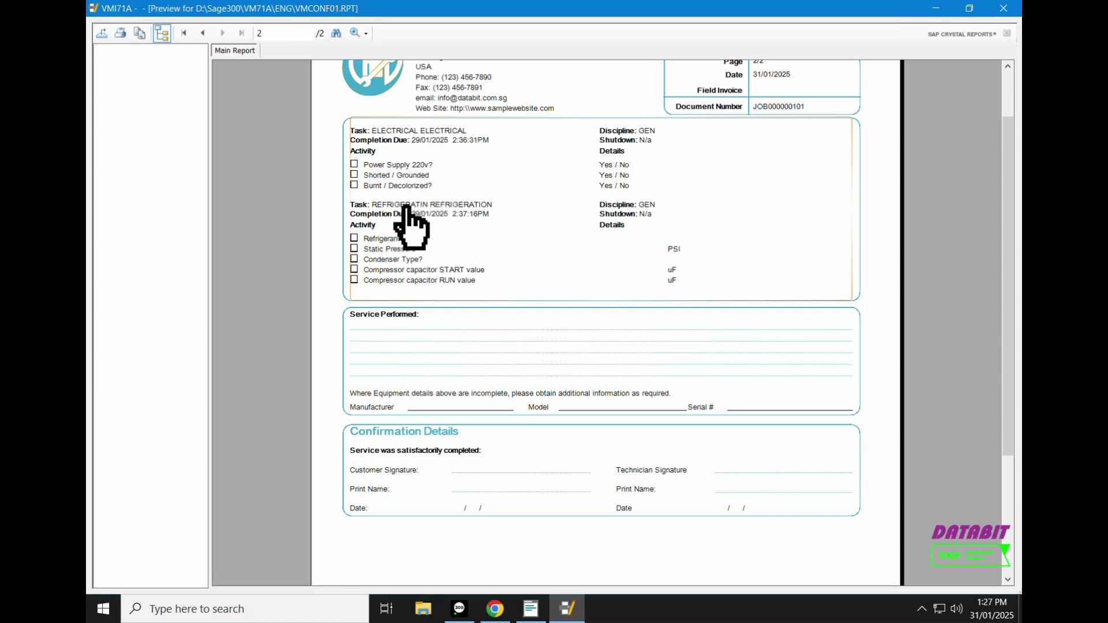
scroll(511, 473, "down", 3)
scroll(506, 468, "up", 4)
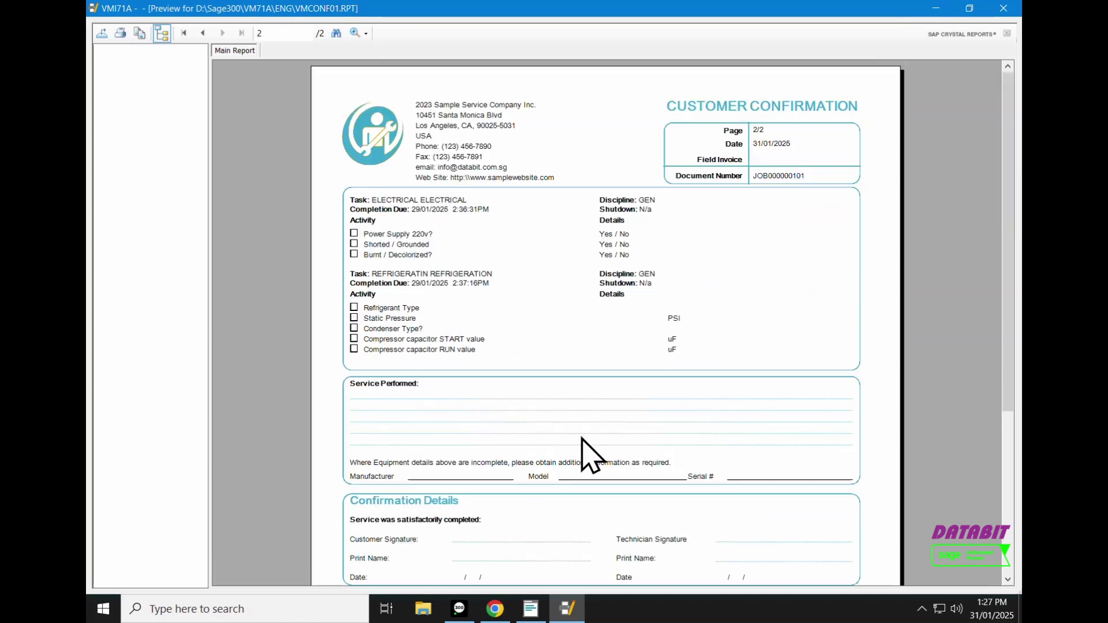
left_click(1004, 8)
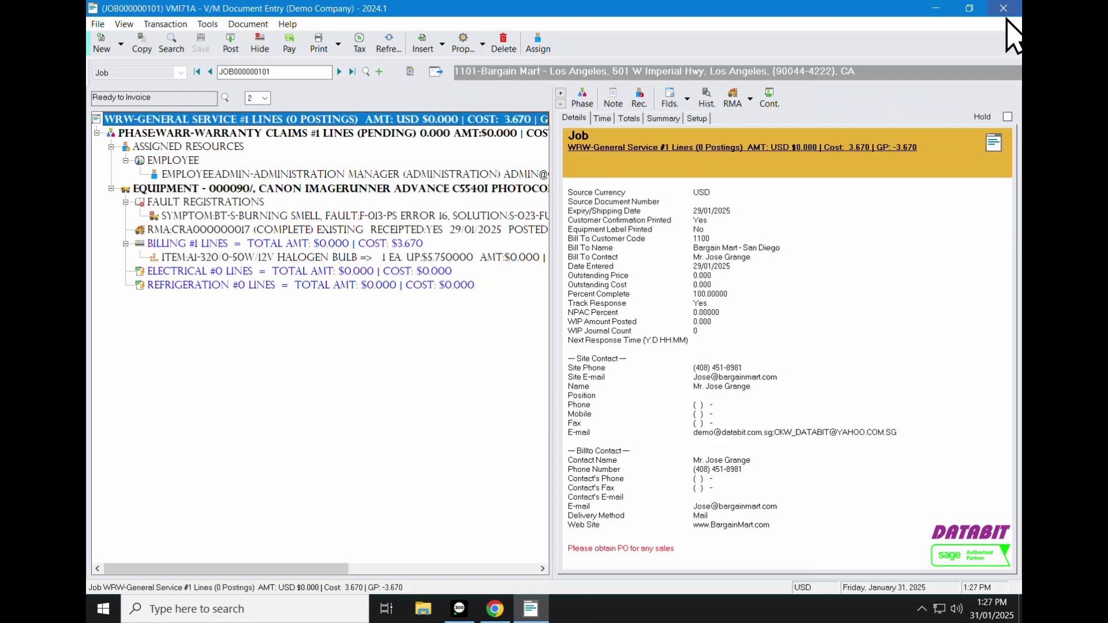